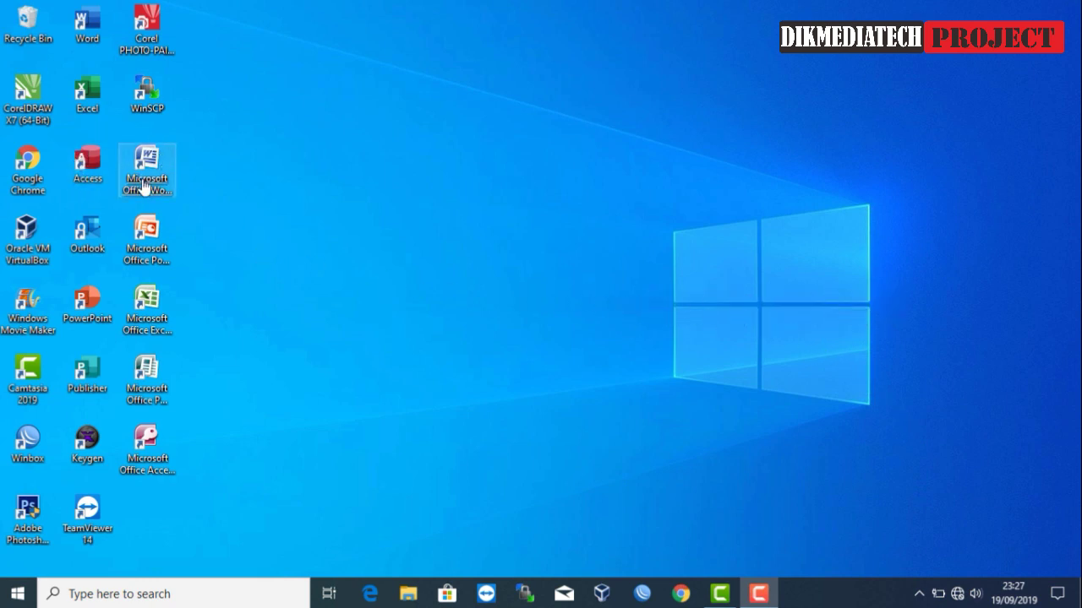
Step: Browse File Explorer to Local Disk (D:) > New folder2 and open the Contoh document in Word
left_click(406, 595)
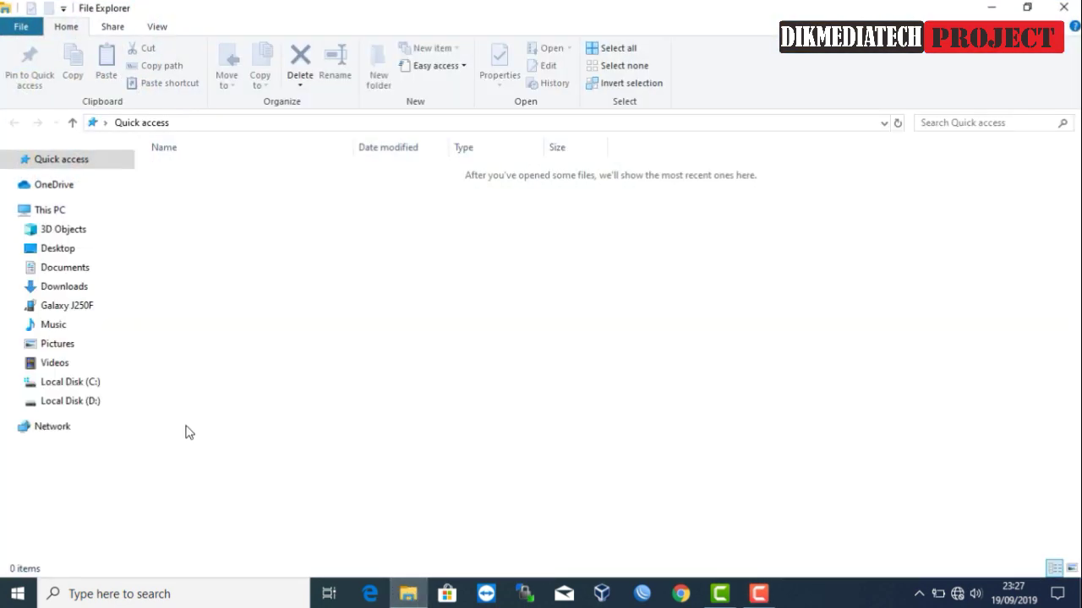
left_click(100, 409)
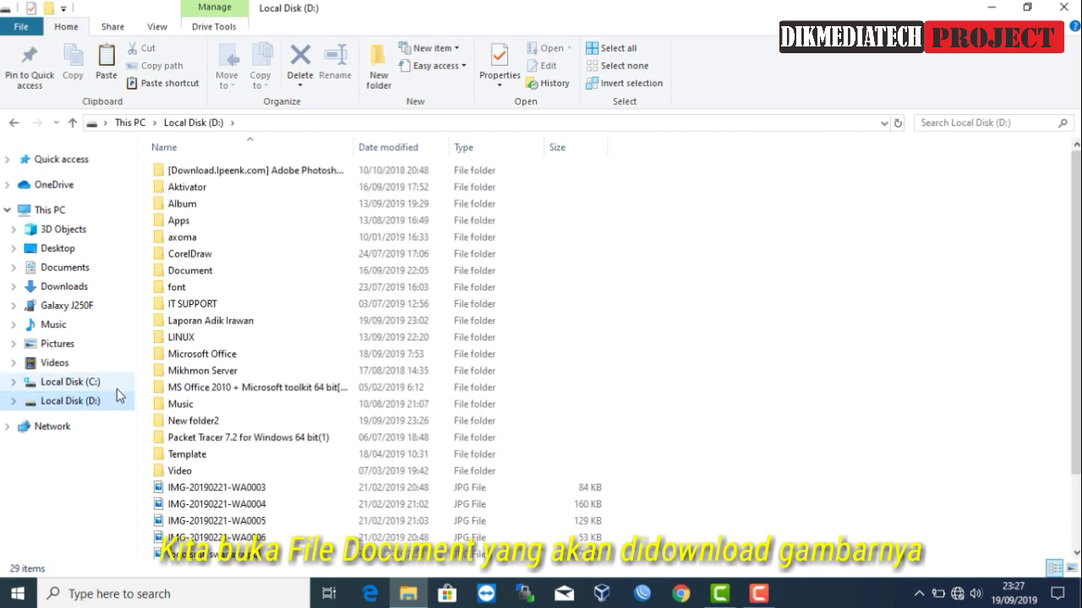
left_click(194, 426)
double_click(193, 422)
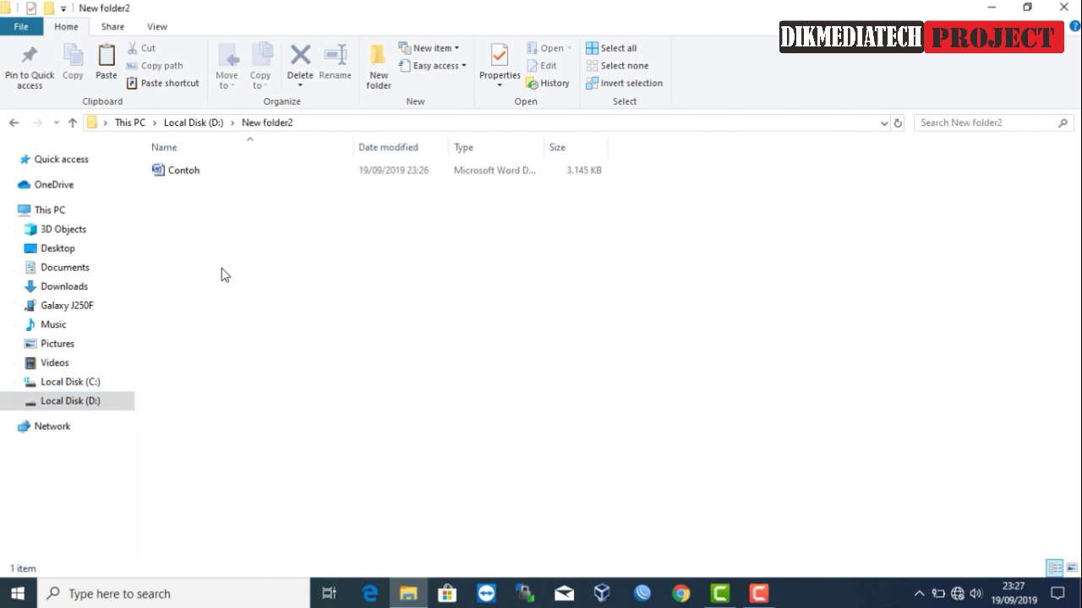
left_click(194, 170)
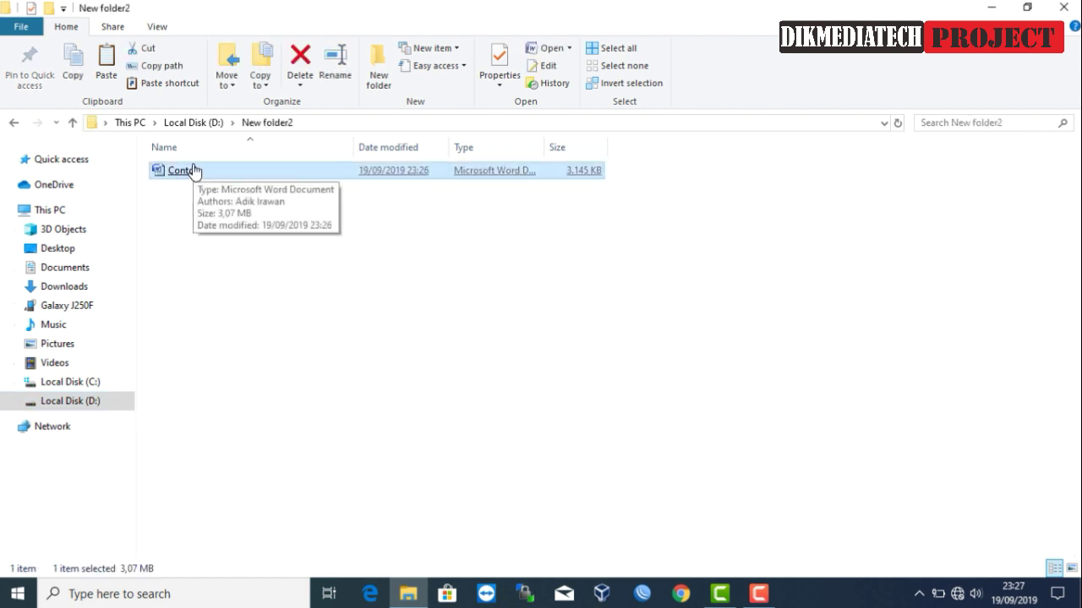
double_click(193, 169)
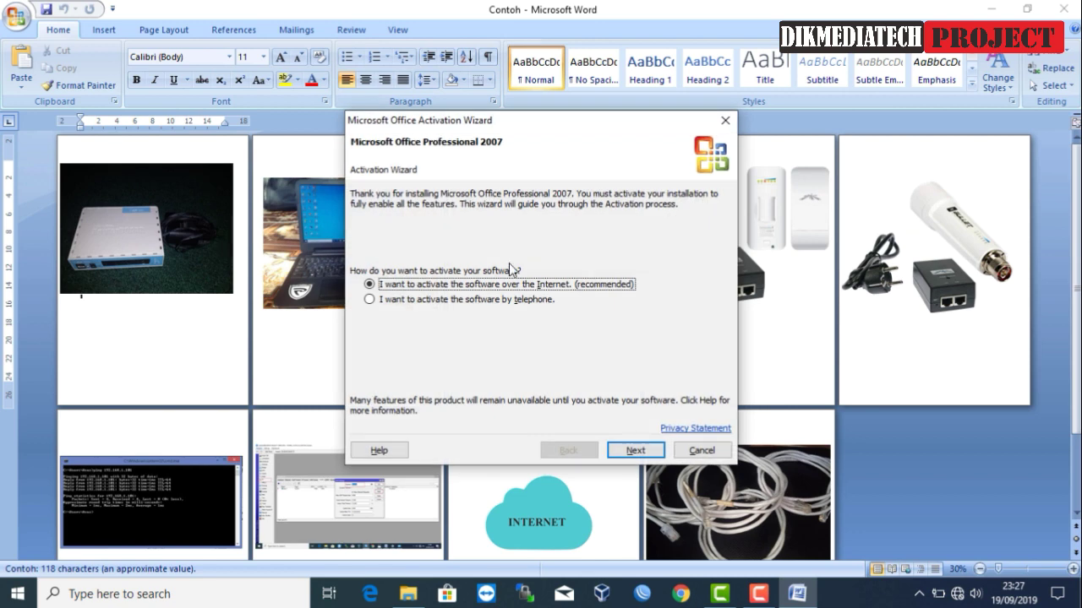
Step: Close the Office activation wizard, then scroll up and select the router photo
left_click(725, 121)
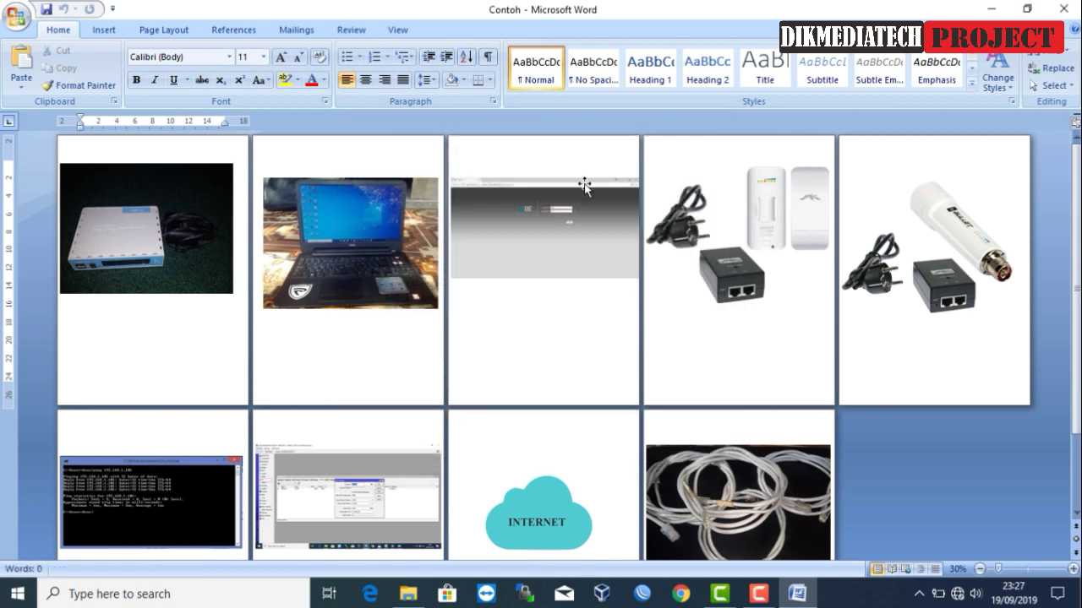
scroll(484, 217, "up", 3, "ctrl")
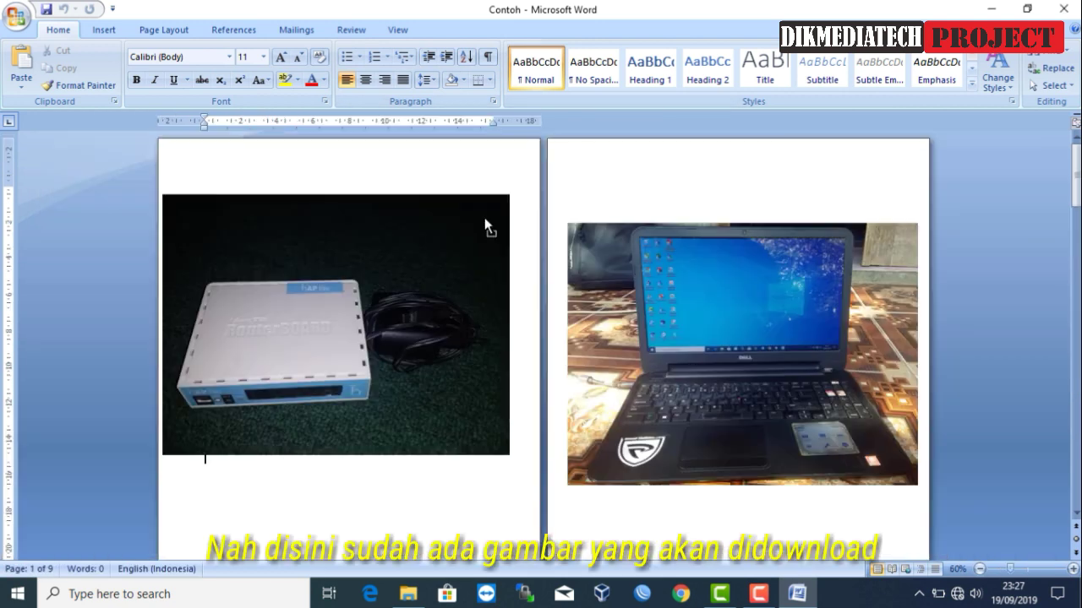
scroll(484, 217, "up", 1, "ctrl")
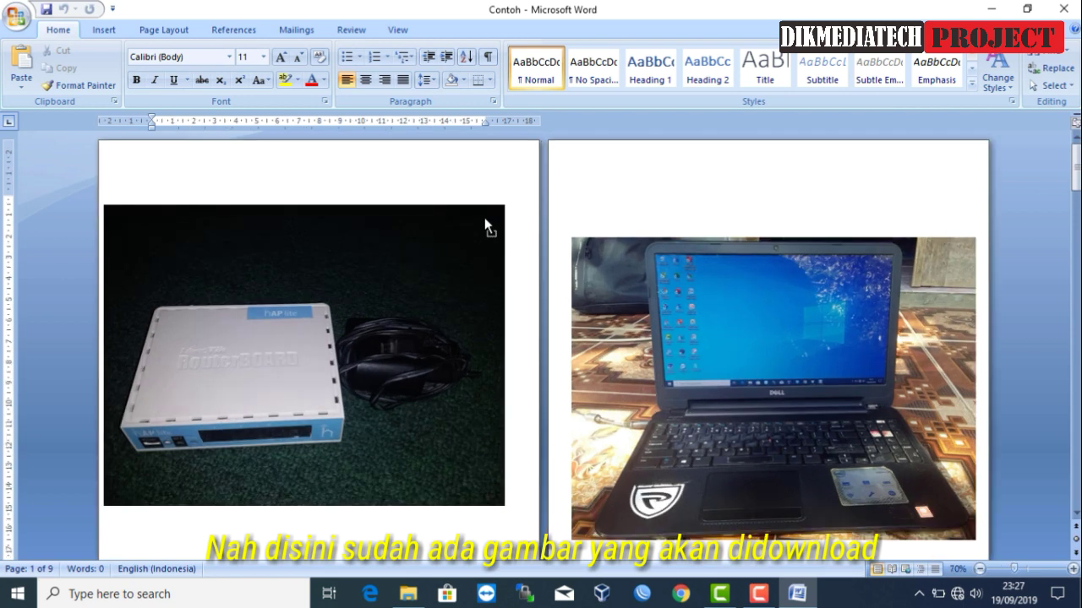
scroll(484, 221, "up", 2, "ctrl")
scroll(484, 222, "up", 1, "ctrl")
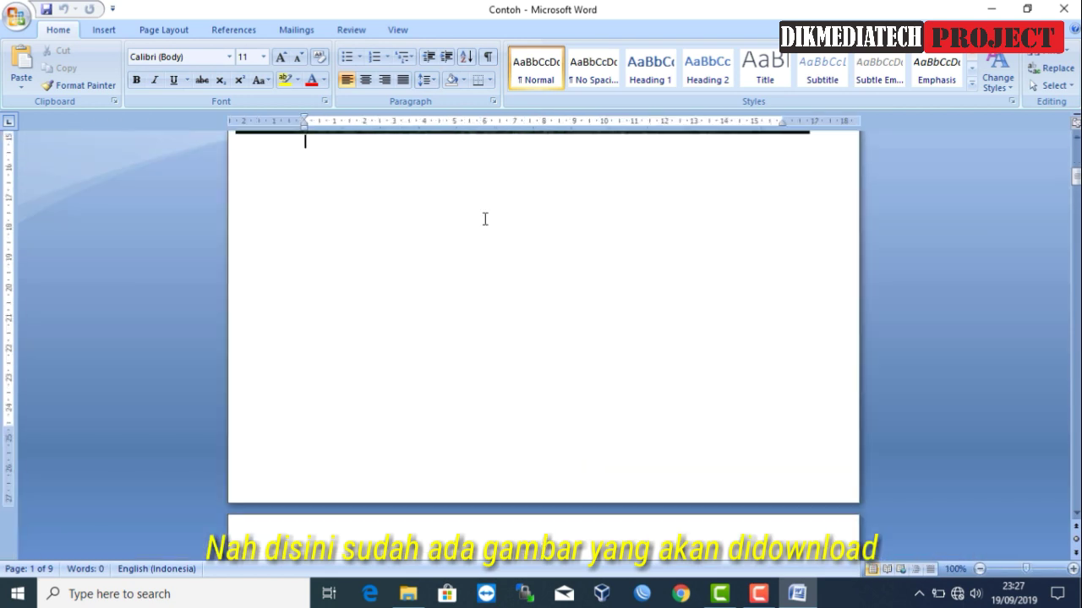
scroll(484, 219, "up", 3)
scroll(483, 221, "up", 5)
scroll(483, 221, "up", 1)
scroll(479, 219, "down", 2)
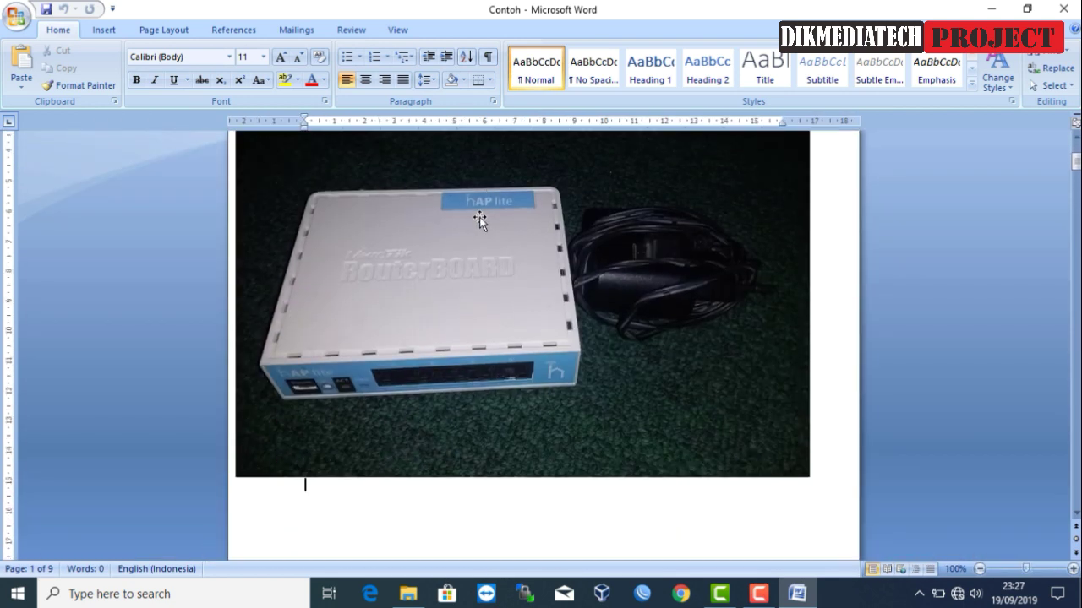
left_click(479, 216)
right_click(453, 205)
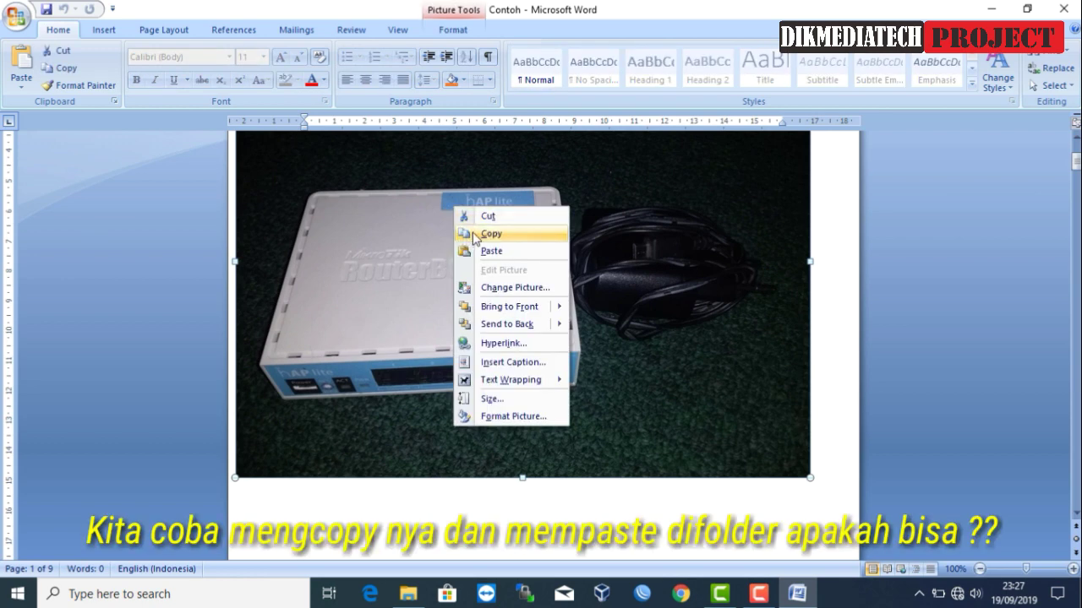
left_click(475, 234)
left_click(409, 592)
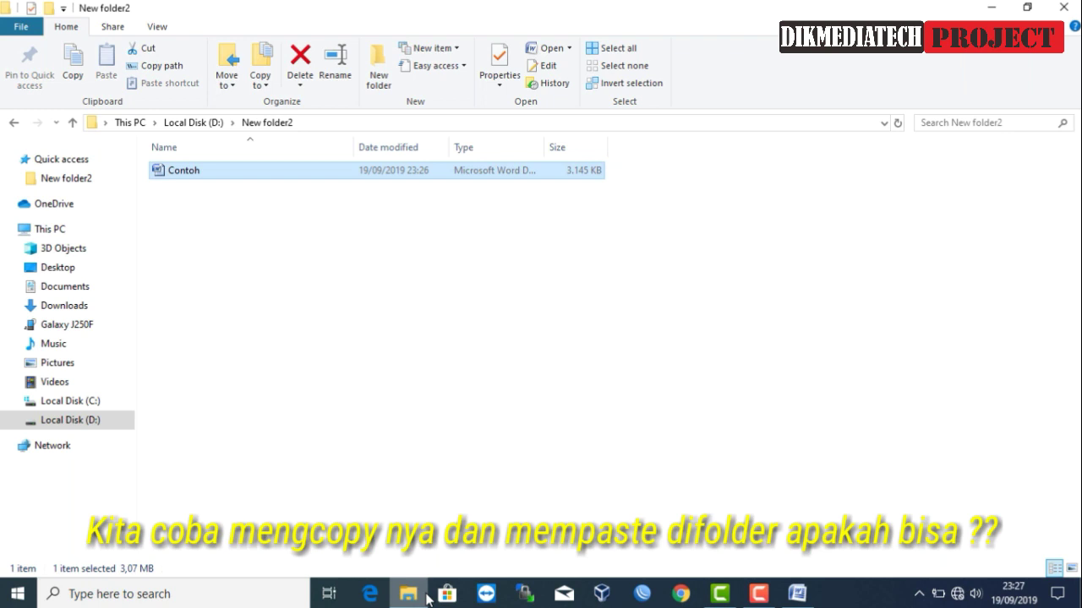
right_click(362, 332)
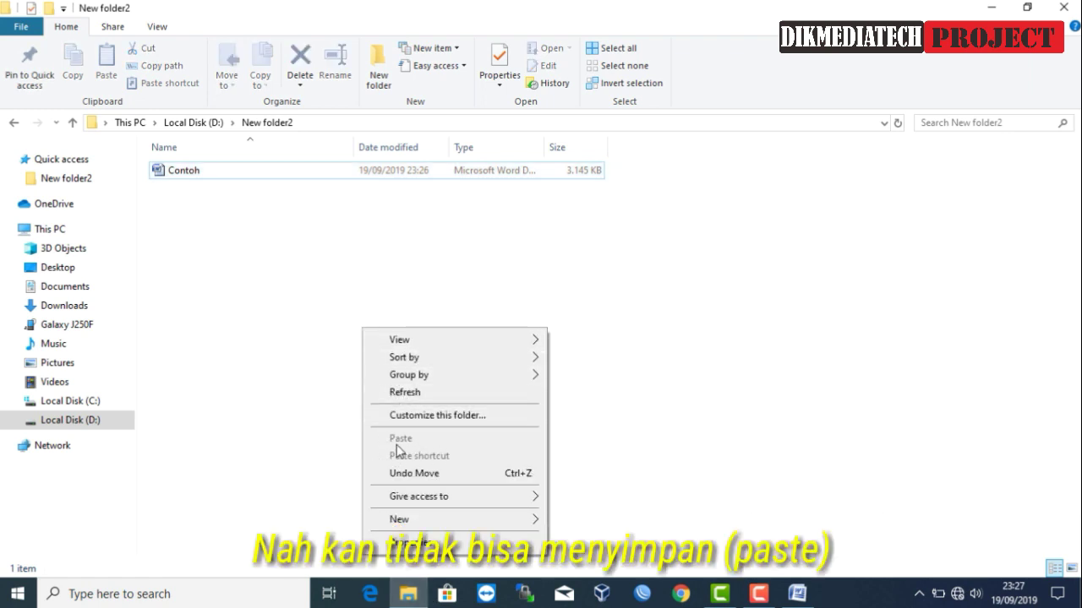
key("alt+Tab")
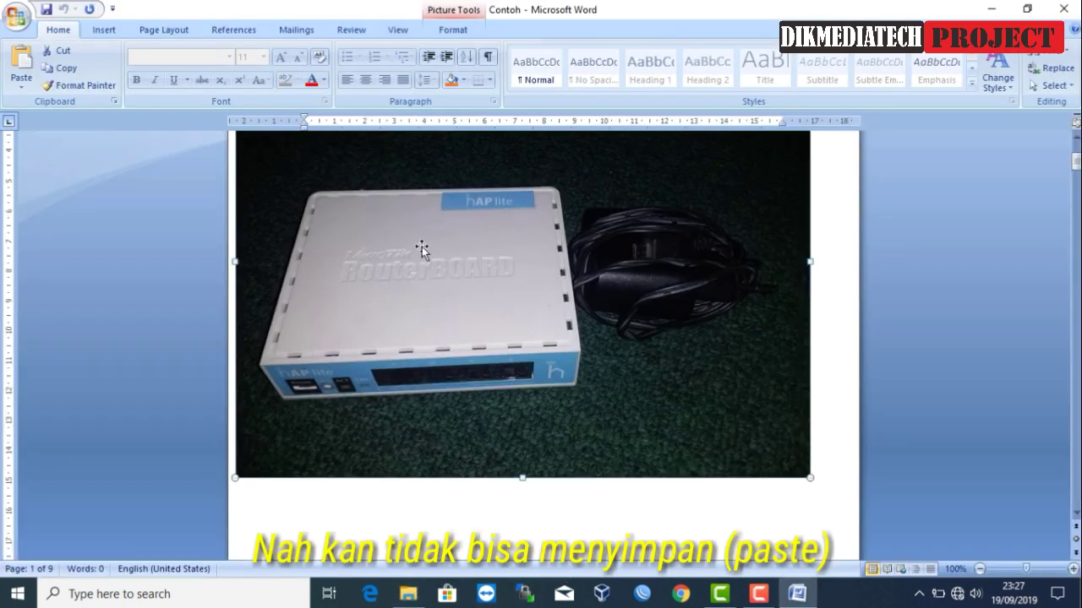
right_click(429, 248)
Step: Dismiss the picture's context menu and select the laptop picture further down
left_click(458, 234)
scroll(458, 234, "down", 1)
scroll(458, 234, "down", 5)
scroll(458, 234, "down", 5)
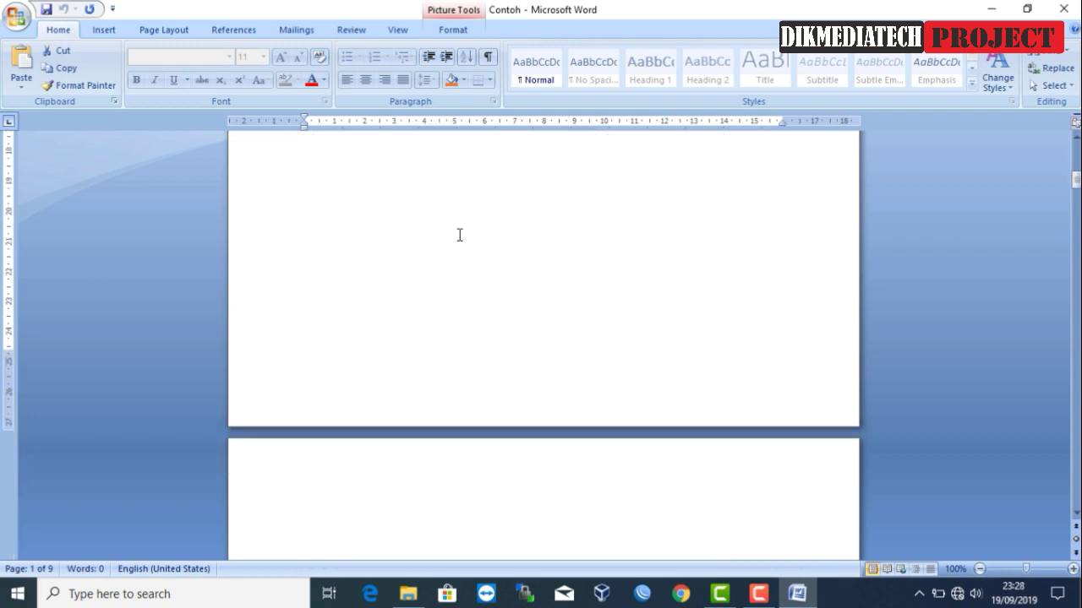
scroll(458, 234, "down", 7)
scroll(458, 234, "down", 3)
left_click(458, 234)
Step: Scroll through all nine pages down to the INTERNET shape and network-cable photo
scroll(458, 235, "down", 5)
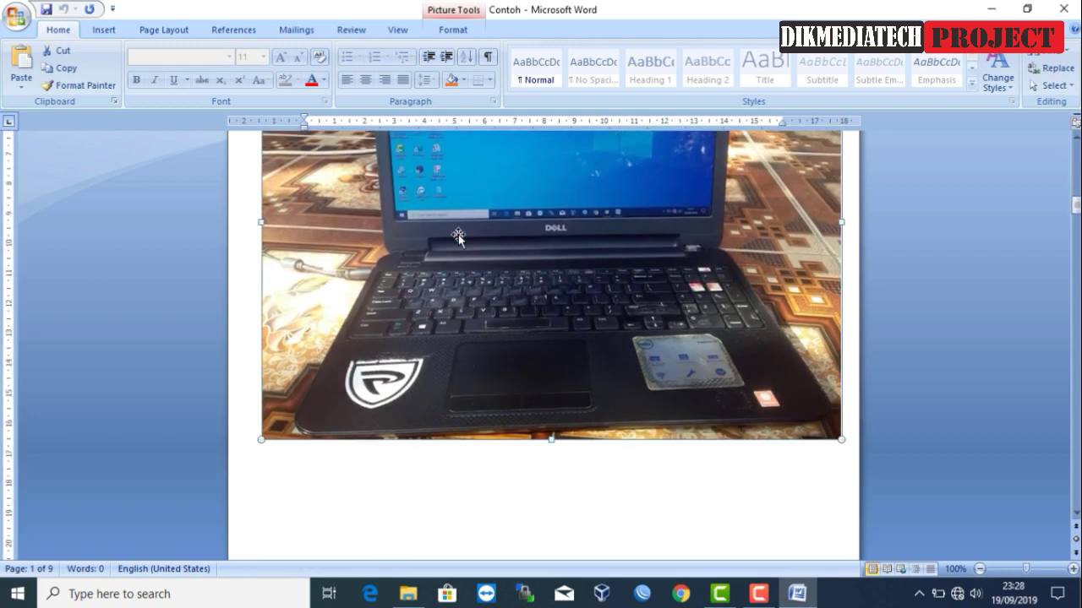
scroll(458, 235, "up", 3)
scroll(458, 234, "down", 4)
scroll(458, 234, "down", 4)
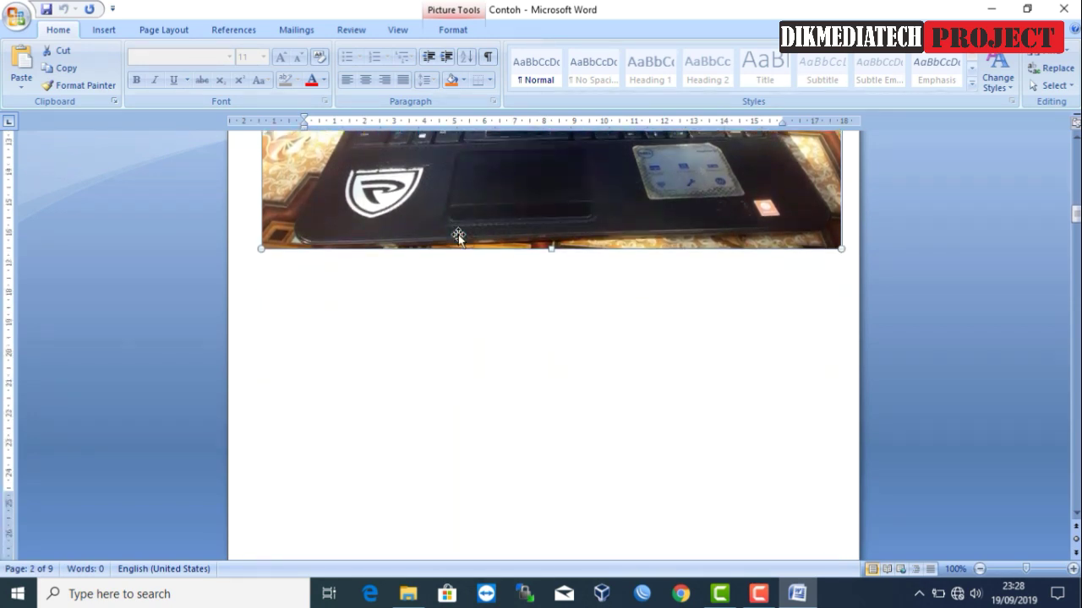
scroll(460, 234, "down", 5)
scroll(459, 235, "down", 6)
scroll(460, 235, "down", 2)
scroll(459, 236, "down", 2)
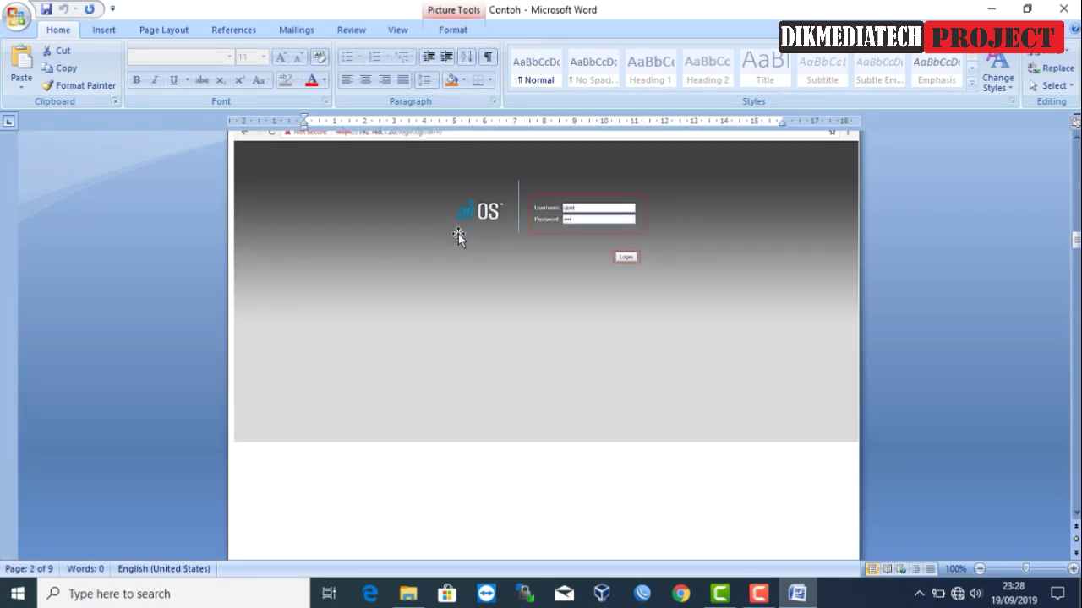
scroll(458, 237, "down", 6)
scroll(458, 238, "down", 5)
scroll(458, 238, "down", 5)
scroll(458, 237, "down", 4)
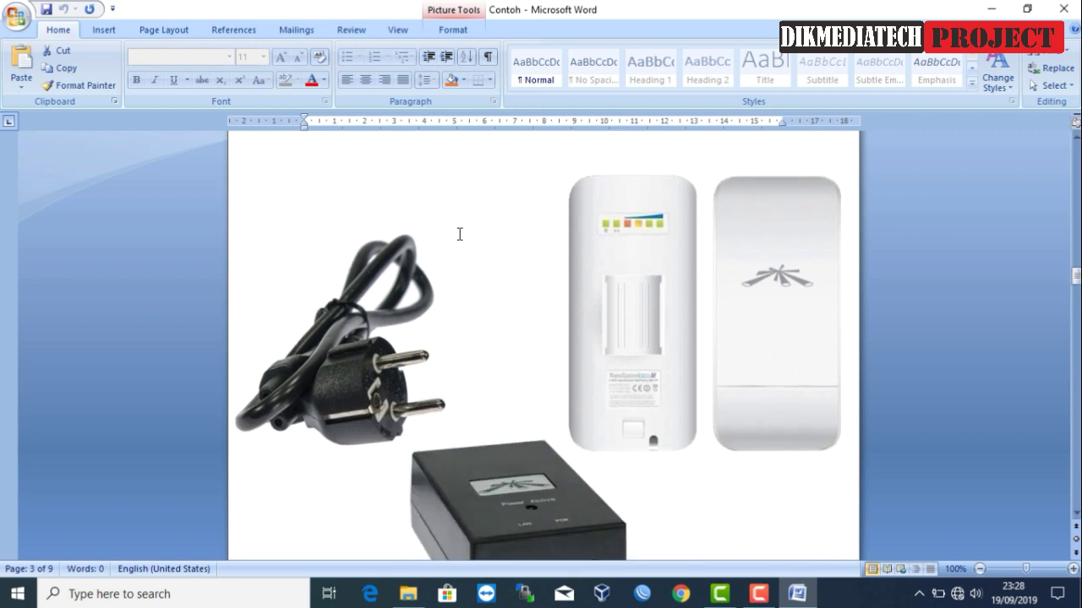
scroll(458, 237, "down", 4)
scroll(458, 237, "down", 5)
scroll(458, 237, "down", 4)
scroll(458, 237, "down", 4)
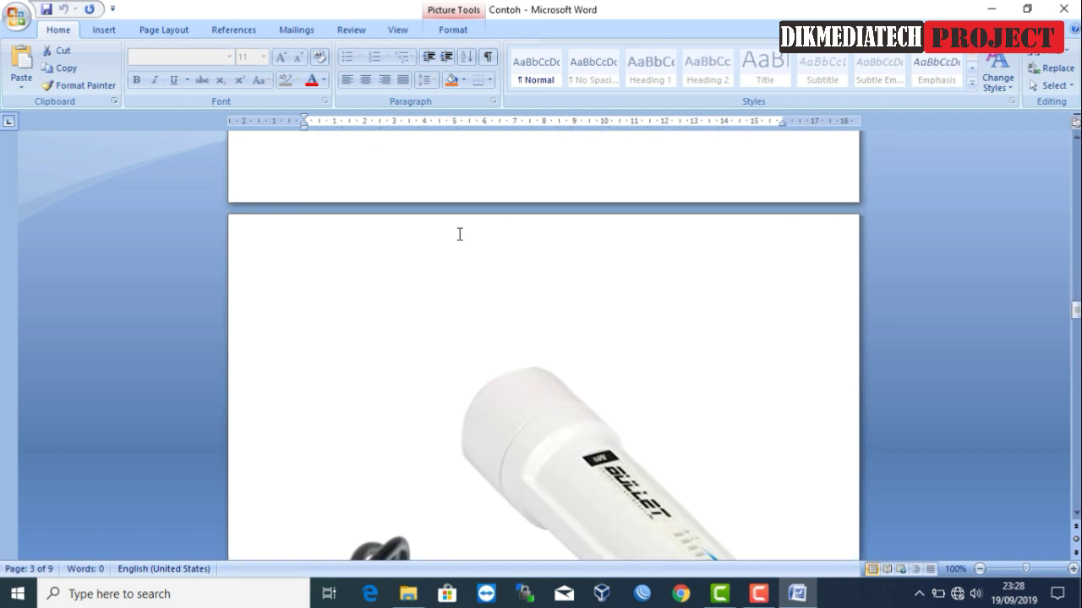
scroll(458, 236, "down", 5)
scroll(458, 237, "down", 4)
scroll(458, 236, "down", 4)
scroll(459, 235, "down", 5)
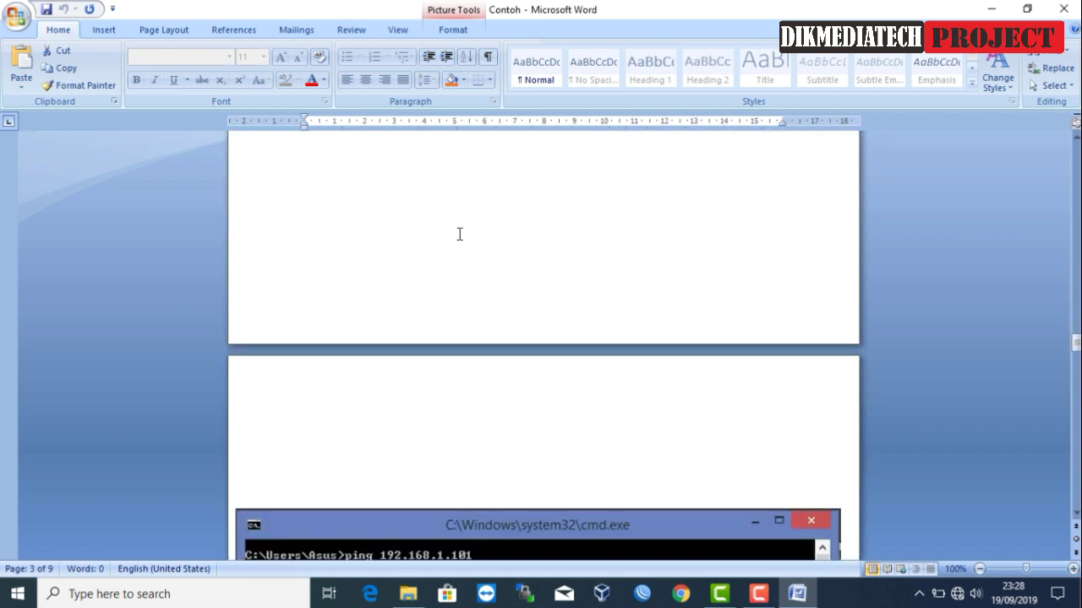
scroll(459, 234, "down", 5)
scroll(460, 234, "down", 4)
scroll(460, 235, "down", 5)
scroll(459, 234, "down", 4)
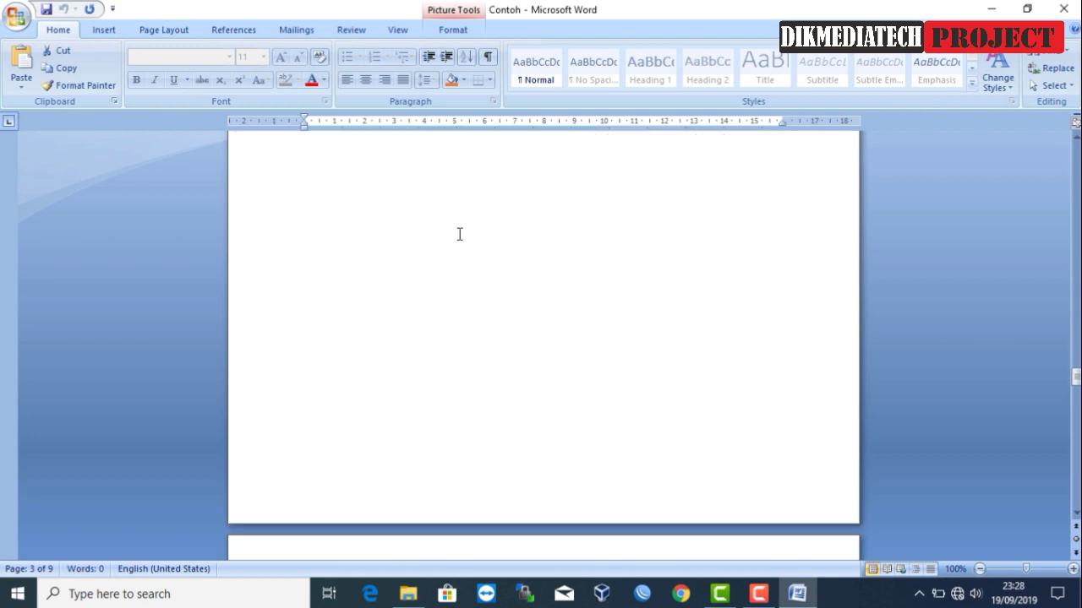
scroll(460, 234, "down", 4)
scroll(460, 234, "down", 4)
scroll(460, 234, "down", 5)
scroll(460, 234, "down", 5)
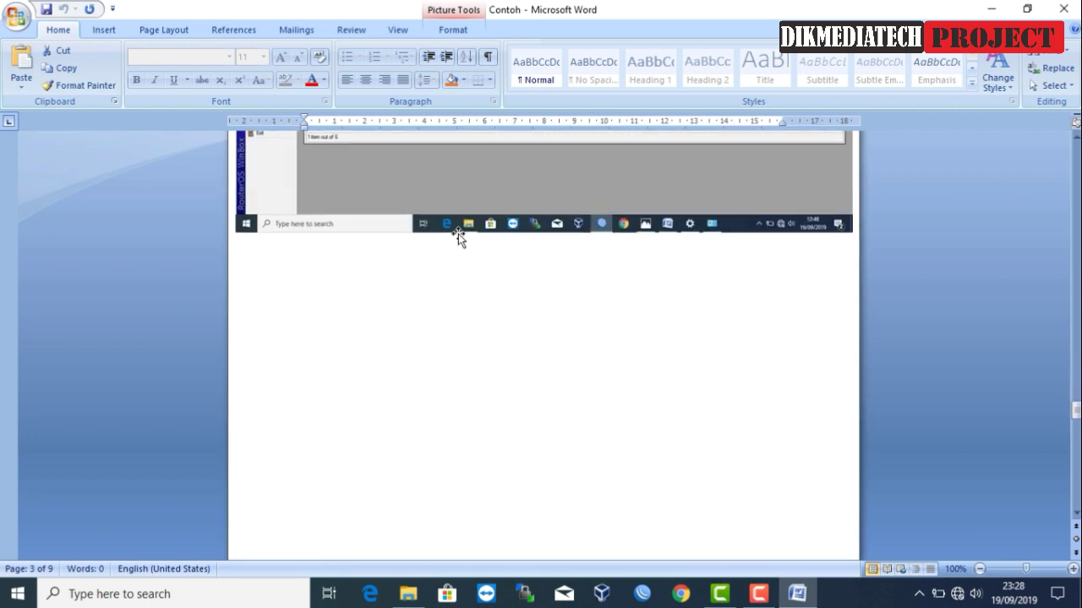
scroll(460, 234, "down", 4)
scroll(459, 234, "down", 4)
scroll(460, 234, "down", 4)
scroll(460, 234, "down", 5)
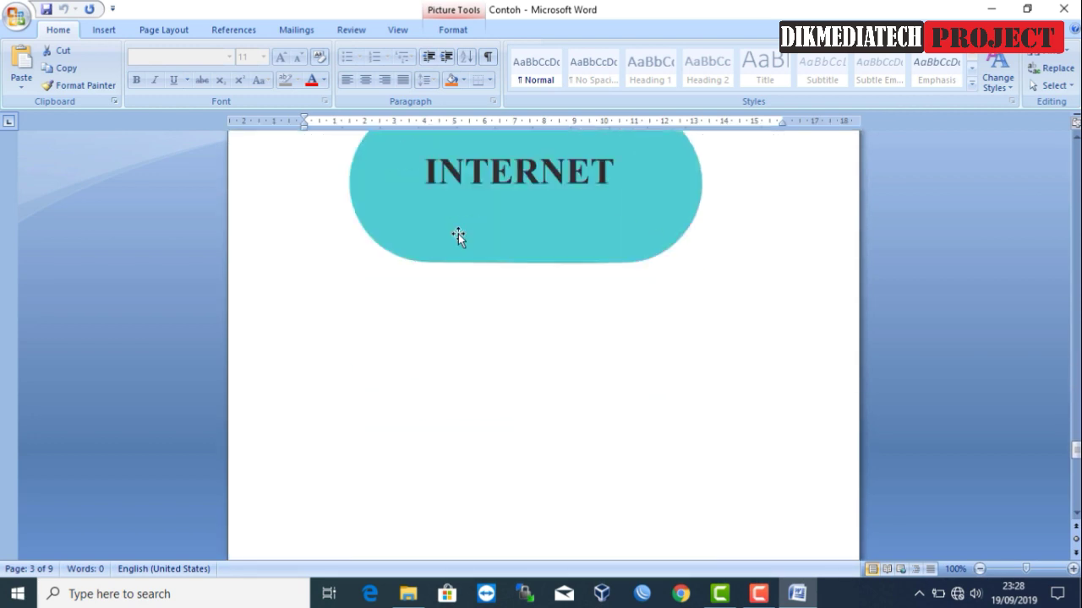
scroll(460, 234, "down", 4)
scroll(460, 234, "down", 4)
scroll(460, 234, "down", 4)
scroll(460, 234, "down", 1)
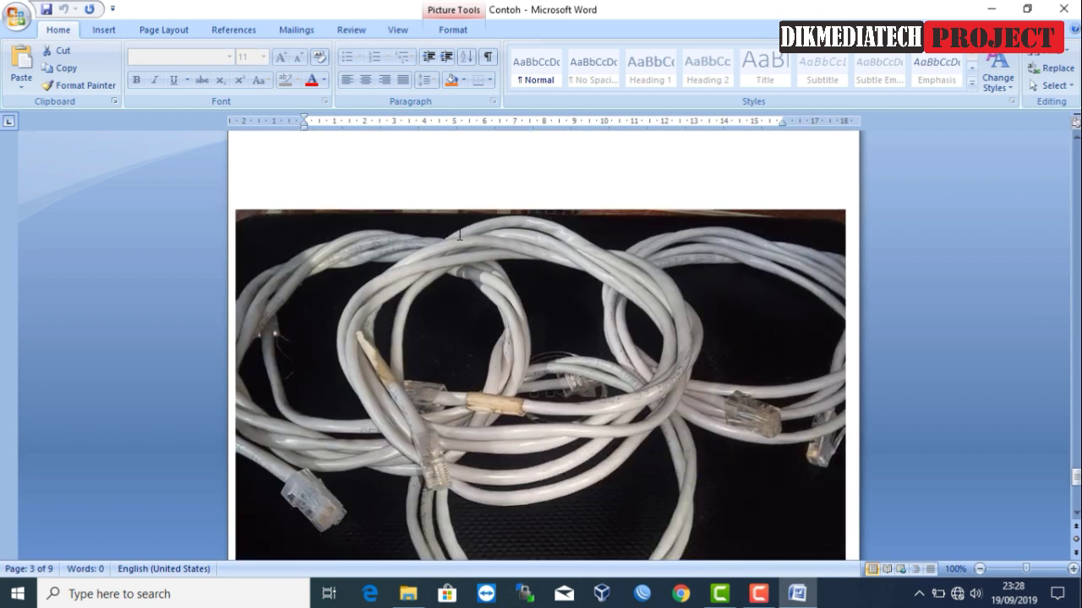
scroll(460, 235, "down", 4)
scroll(458, 233, "down", 4)
scroll(460, 234, "down", 1)
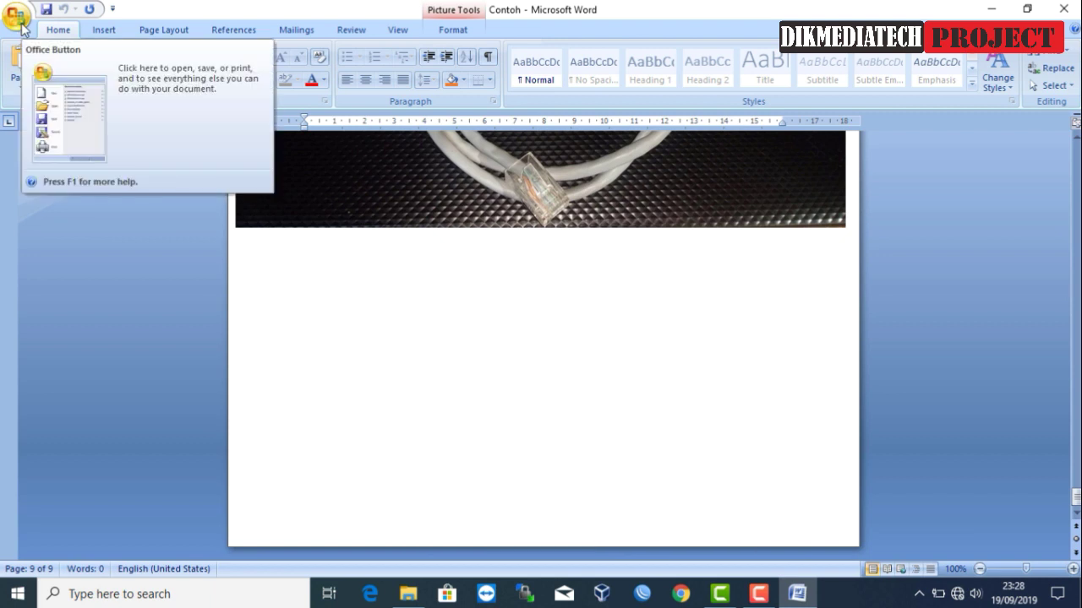
Step: Save a copy of the document as a Web Page named Contoh123
left_click(17, 17)
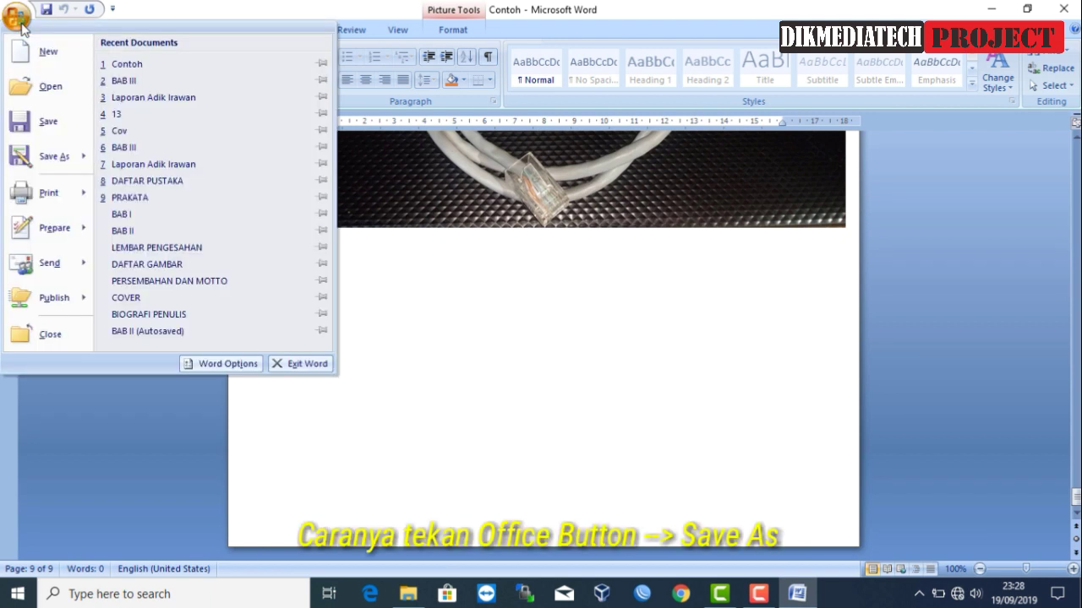
mouse_move(18, 156)
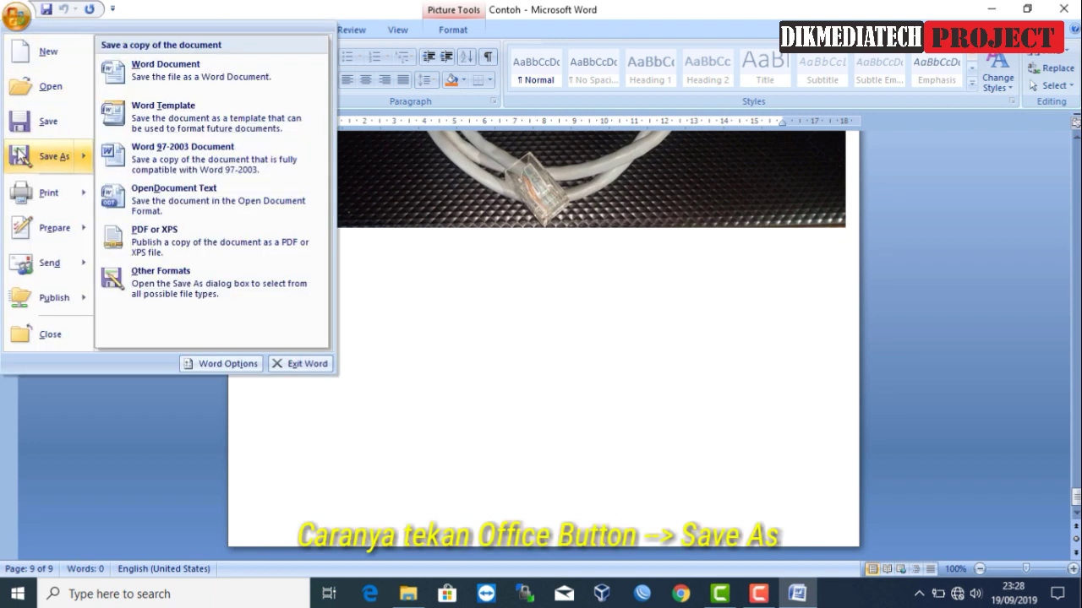
left_click(18, 157)
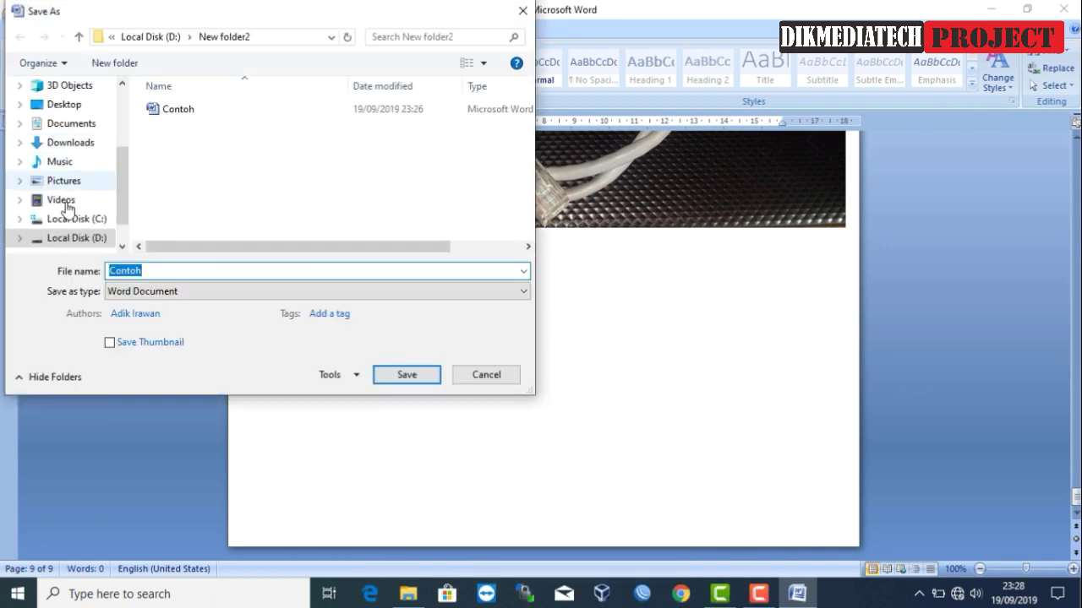
left_click(155, 267)
type("123")
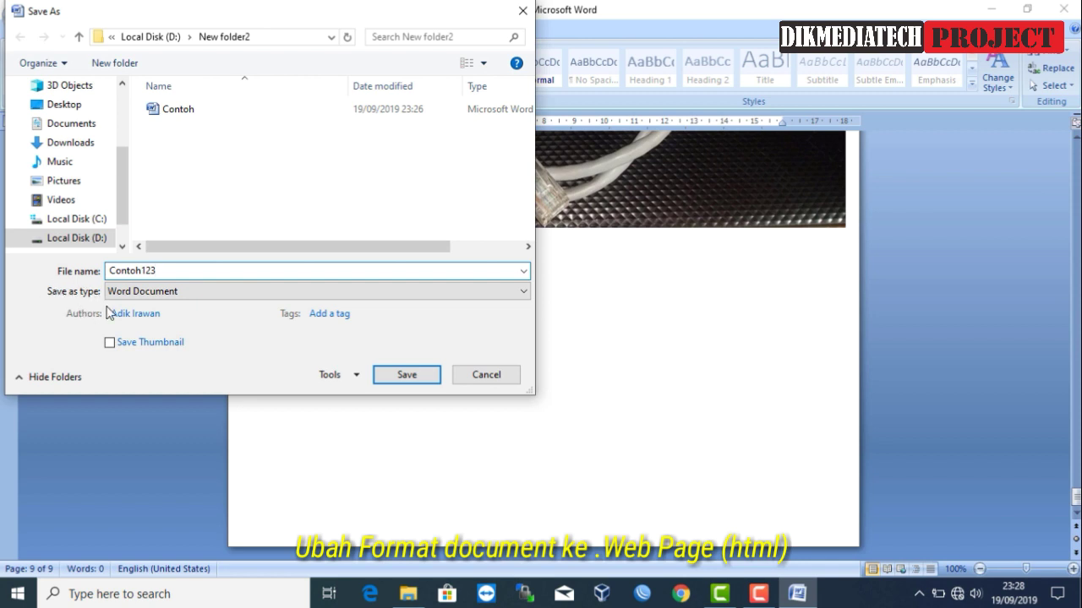
left_click(451, 297)
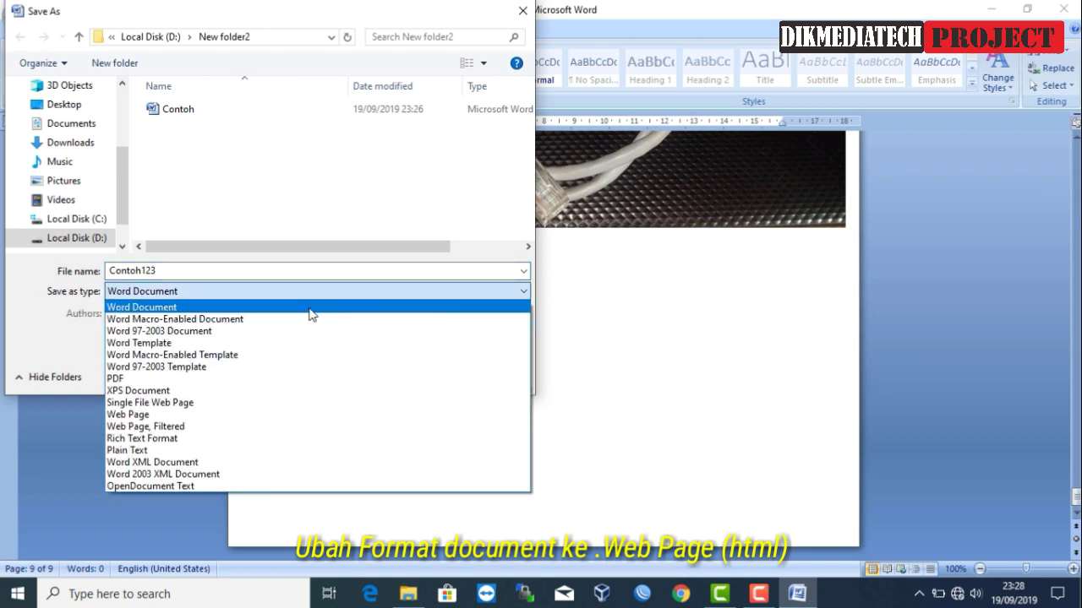
left_click(124, 415)
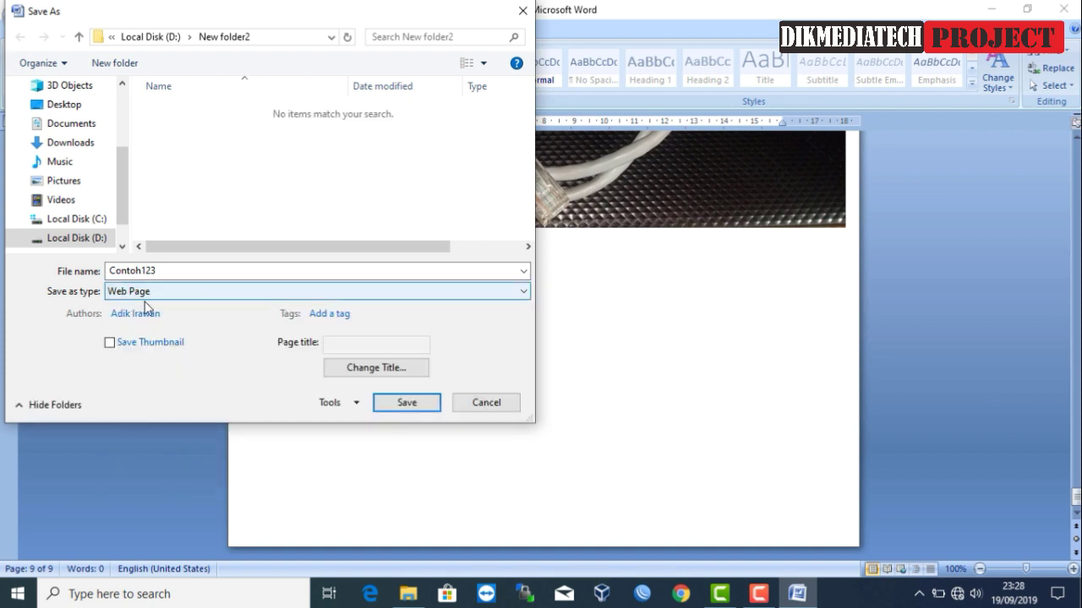
left_click(404, 403)
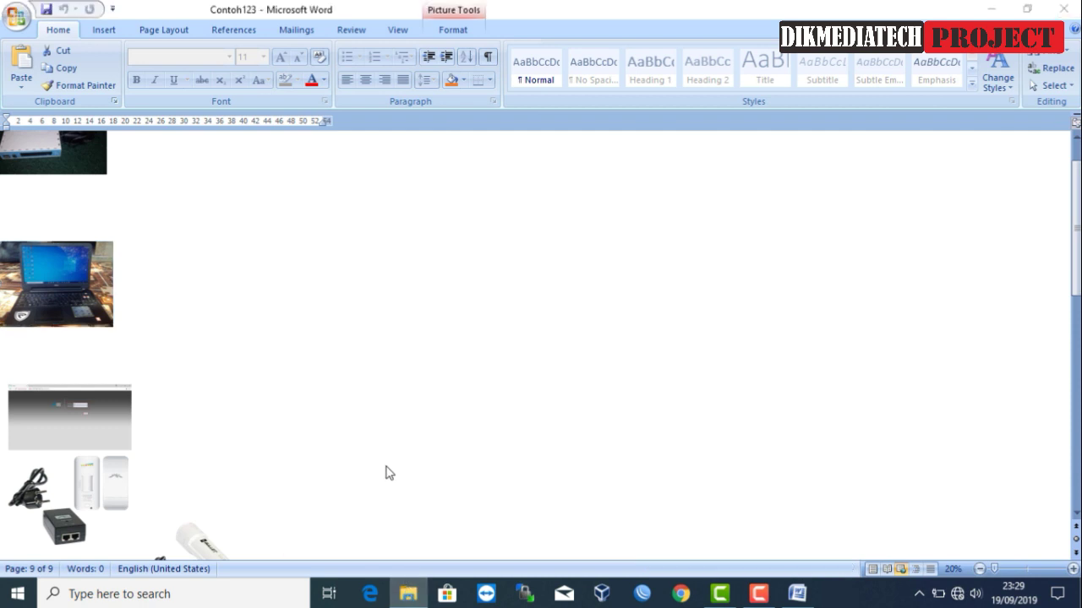
Step: In New folder2, open the Contoh123 web page in the browser
left_click(409, 593)
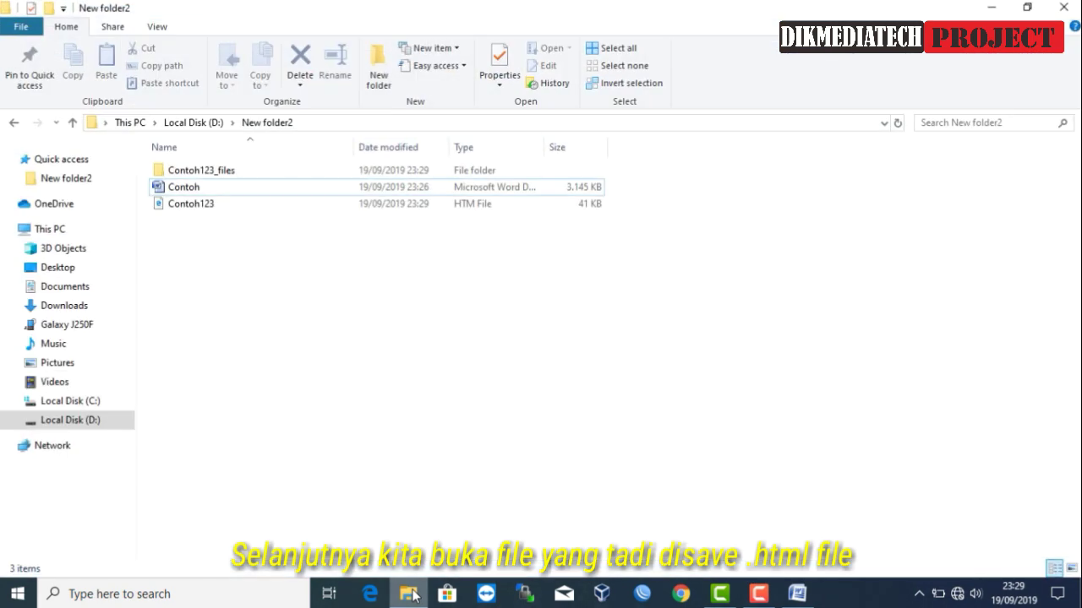
left_click(205, 208)
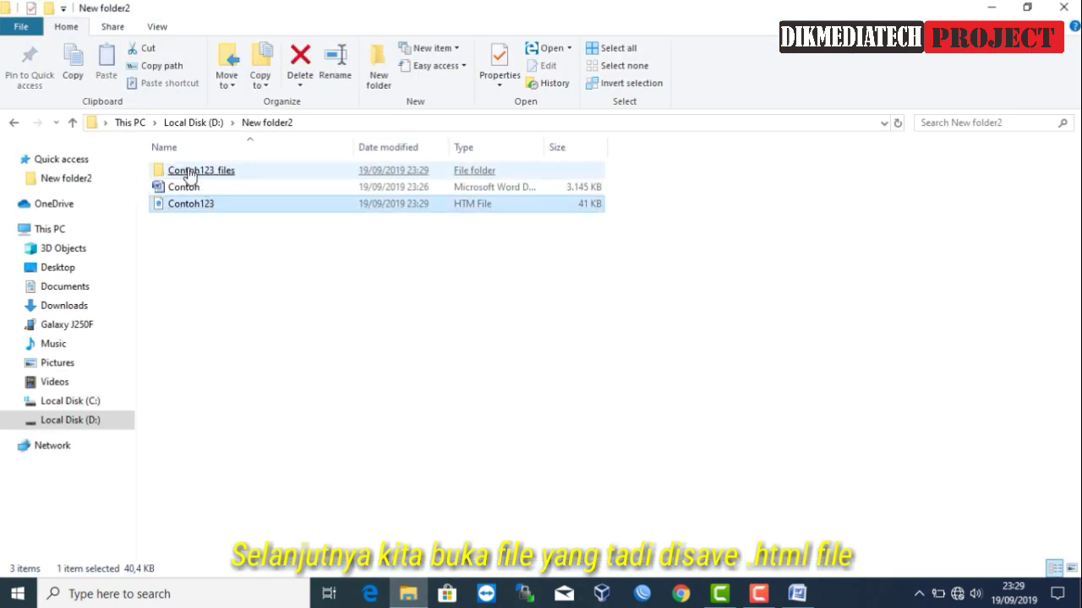
double_click(194, 209)
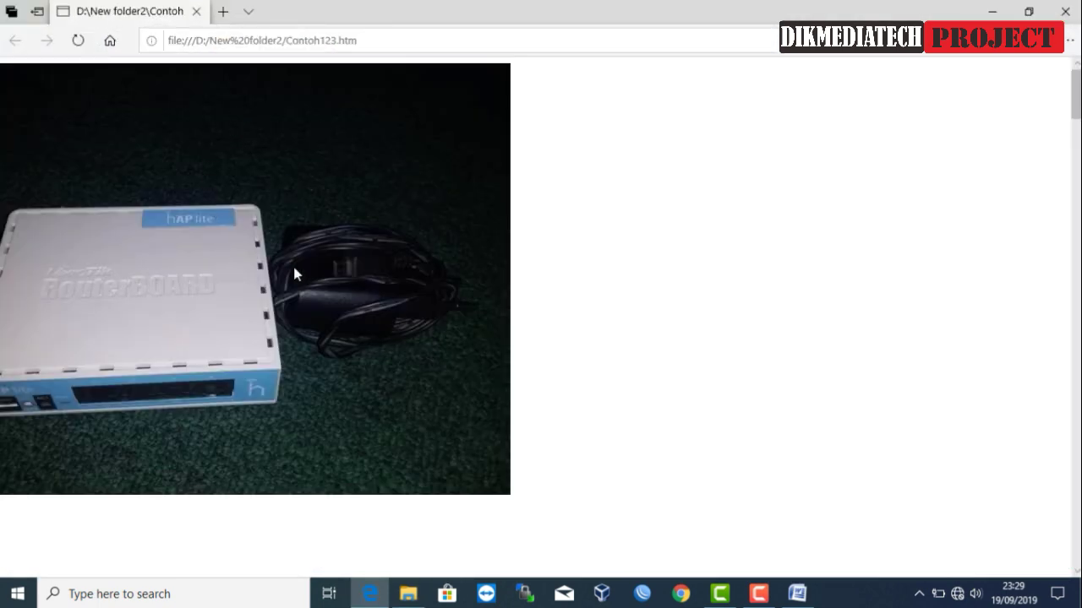
Step: Scroll Contoh123.htm to the laptop photo, dismiss its context menu, and close Edge
scroll(294, 268, "down", 3)
scroll(322, 245, "down", 3)
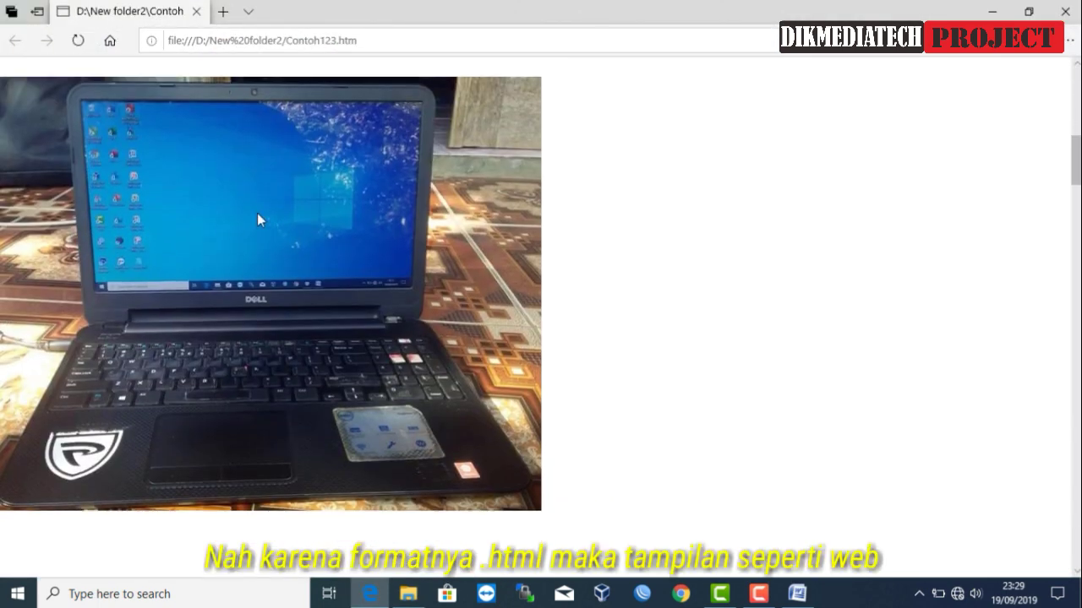
right_click(249, 208)
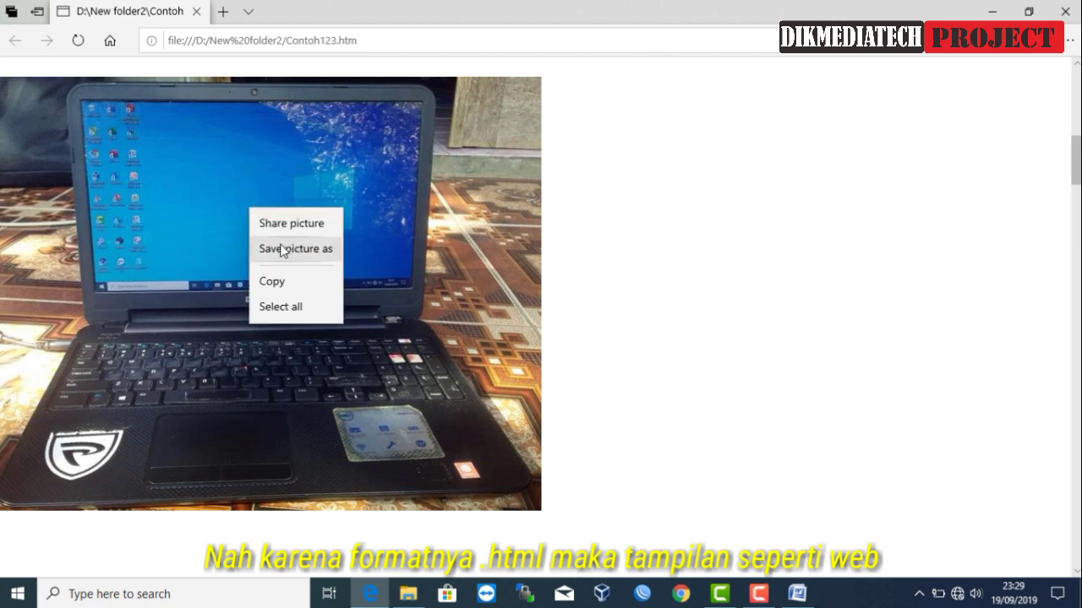
left_click(747, 85)
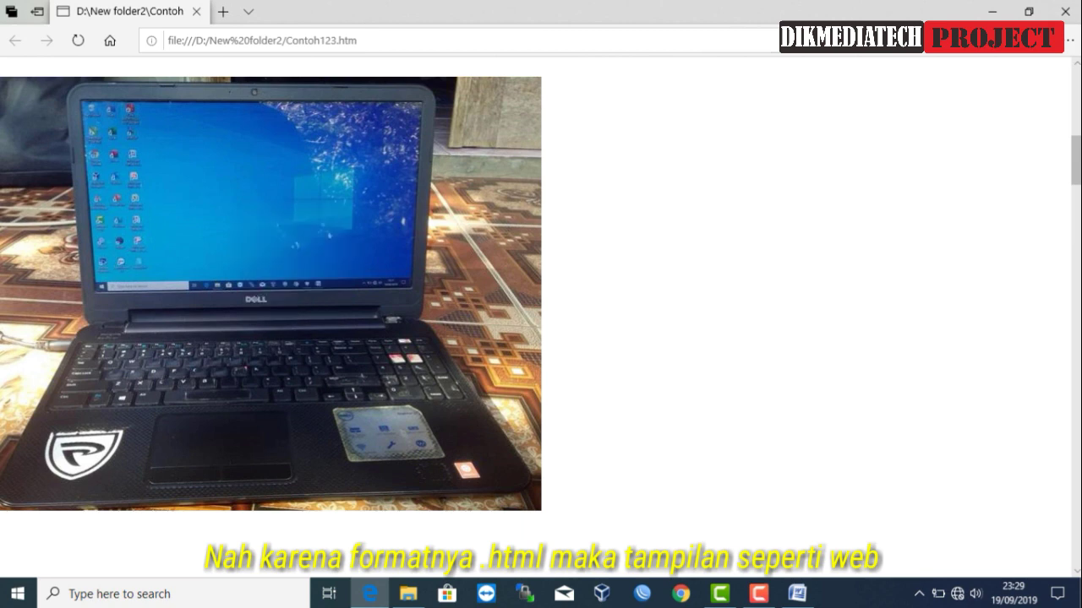
left_click(1068, 11)
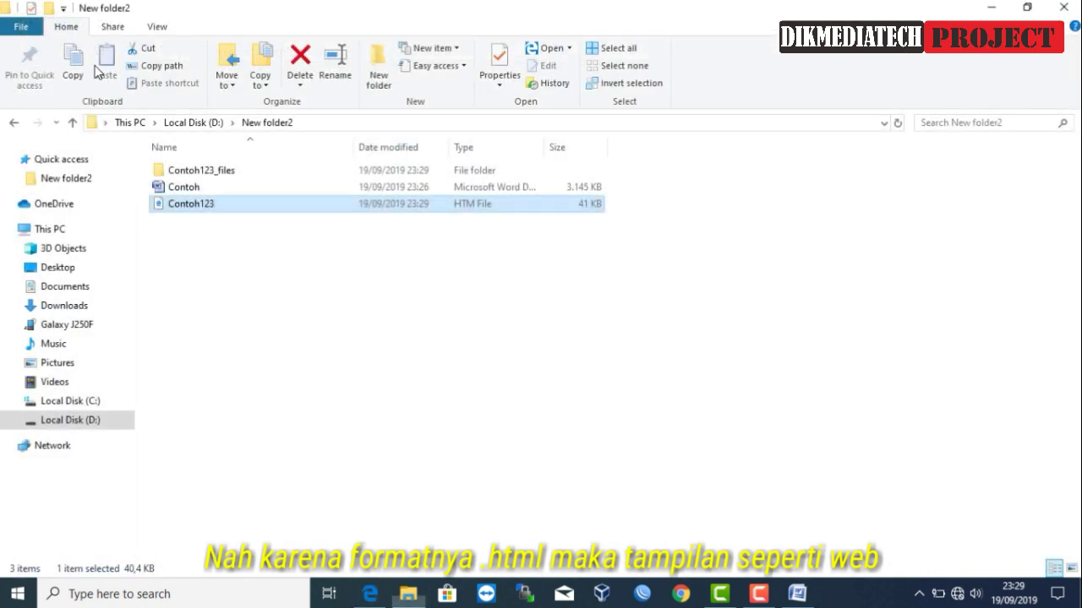
Step: Open the Contoh123_files folder and view image001.jpg in Photos
double_click(189, 171)
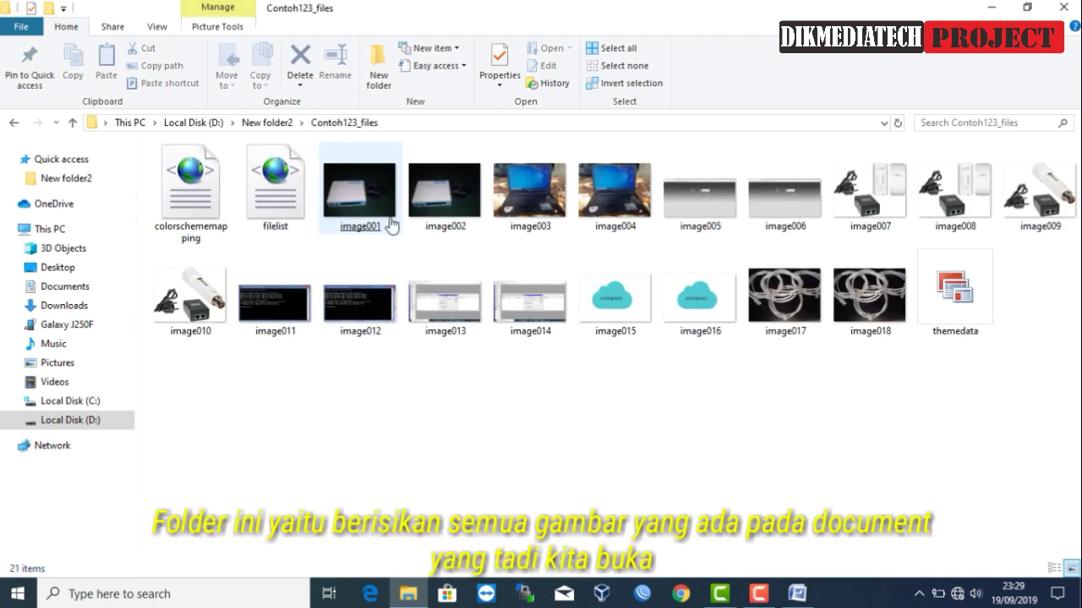
double_click(375, 213)
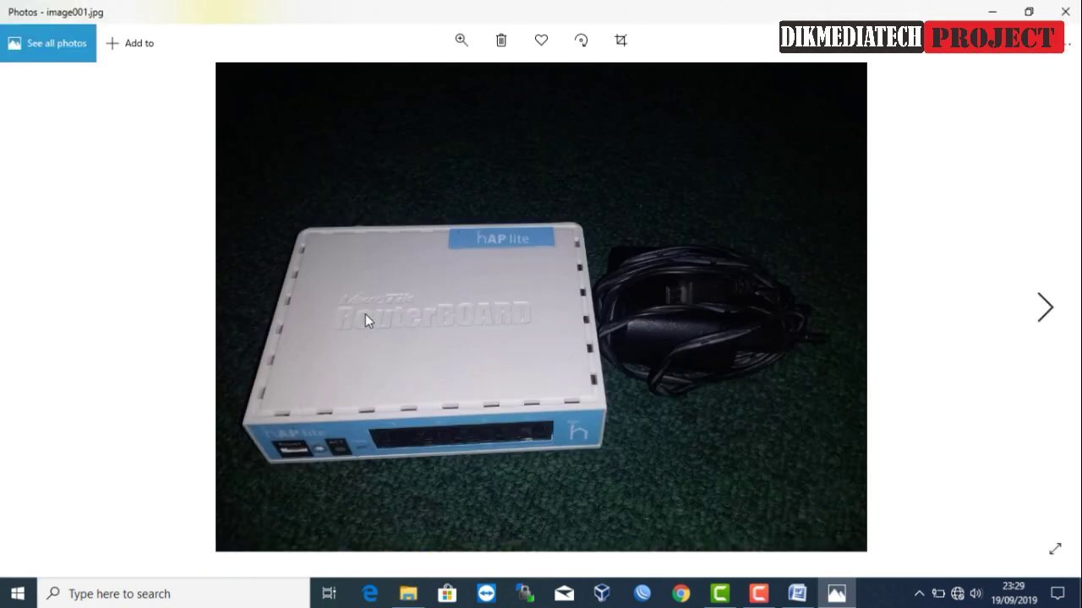
Step: Step through the extracted images up to image018.jpg, the cable photo, then close Photos
key("Right")
key("Right")
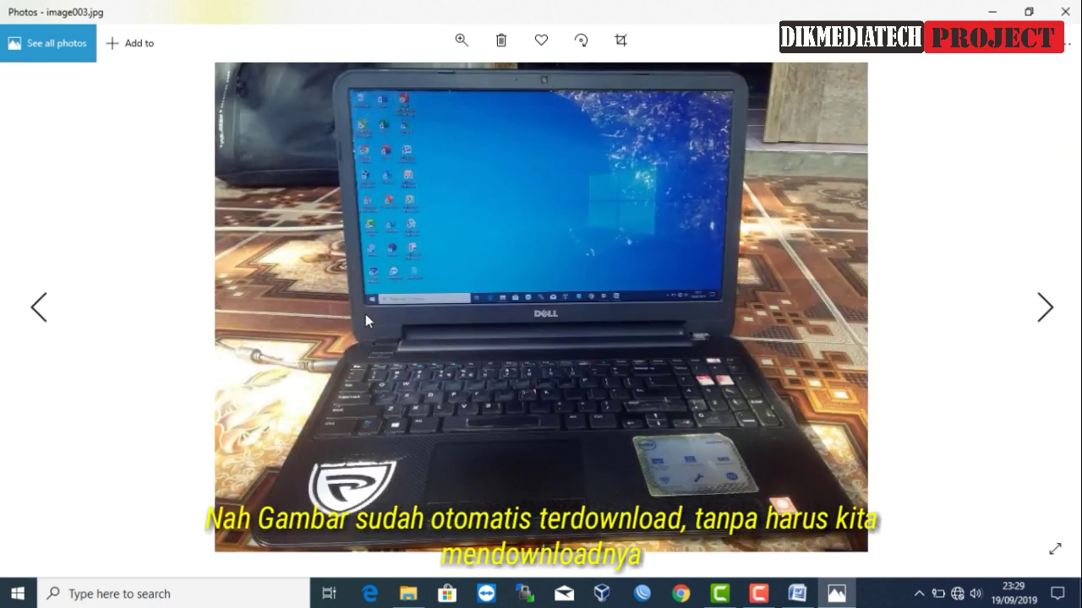
key("Right")
key("Right")
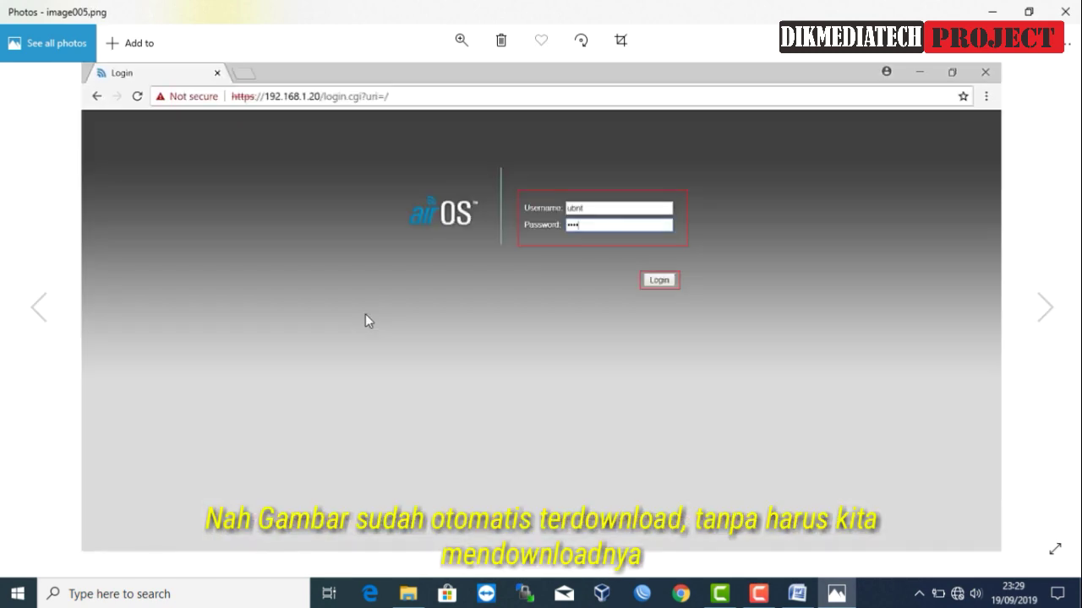
key("Right")
key("Right")
key("Right")
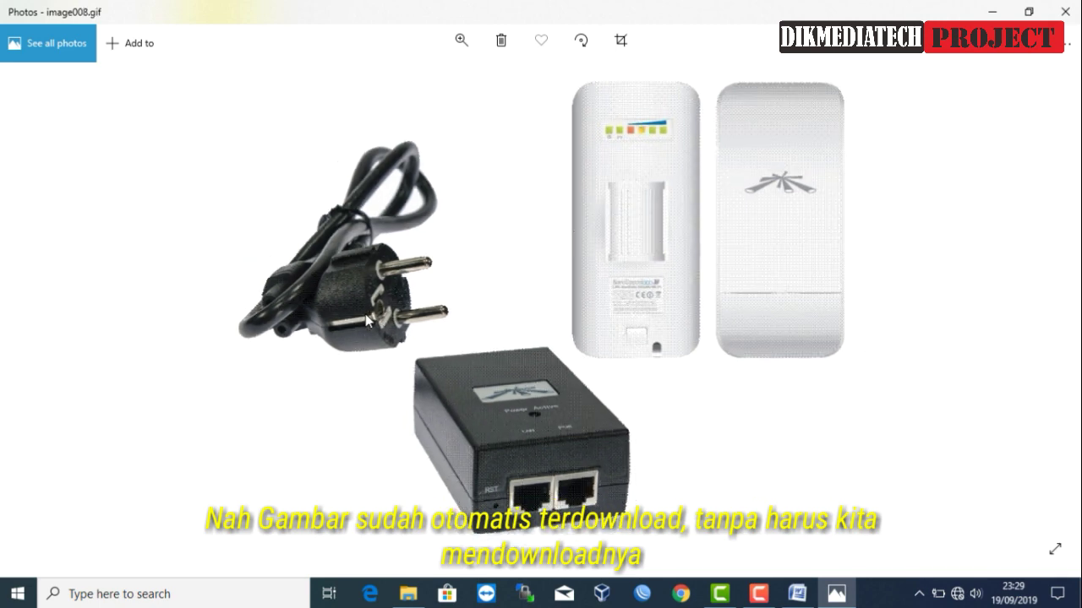
key("Right")
key("Right")
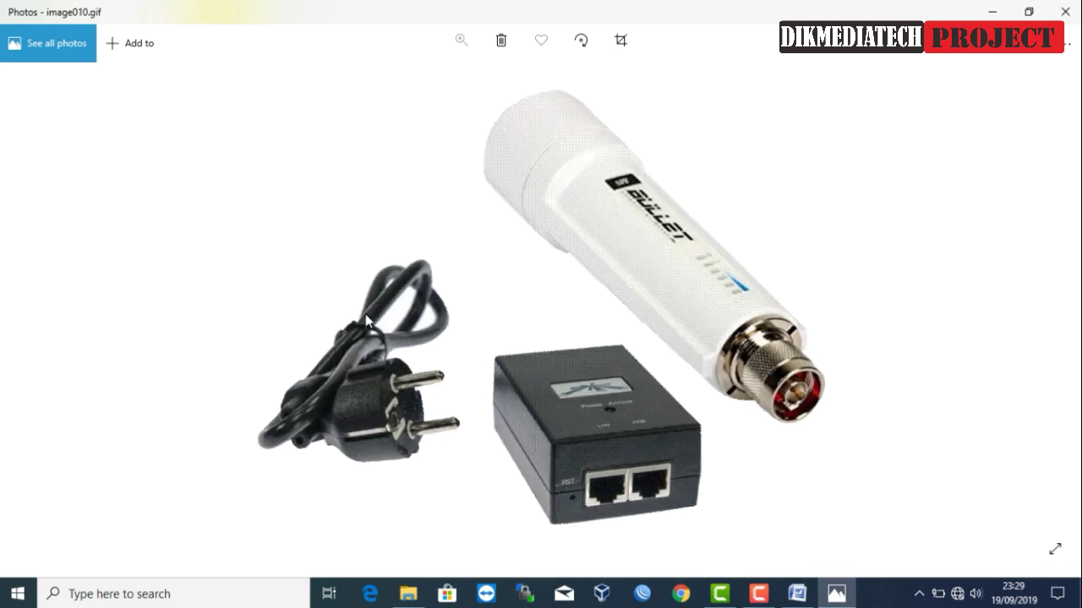
key("Right")
key("Right")
key("Right")
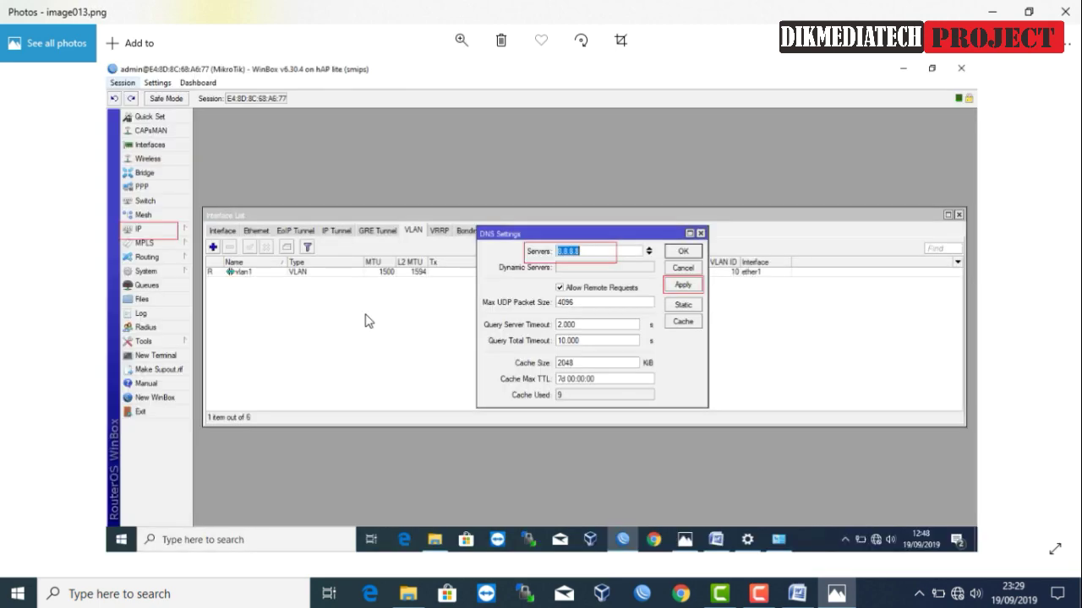
key("Right")
key("Right")
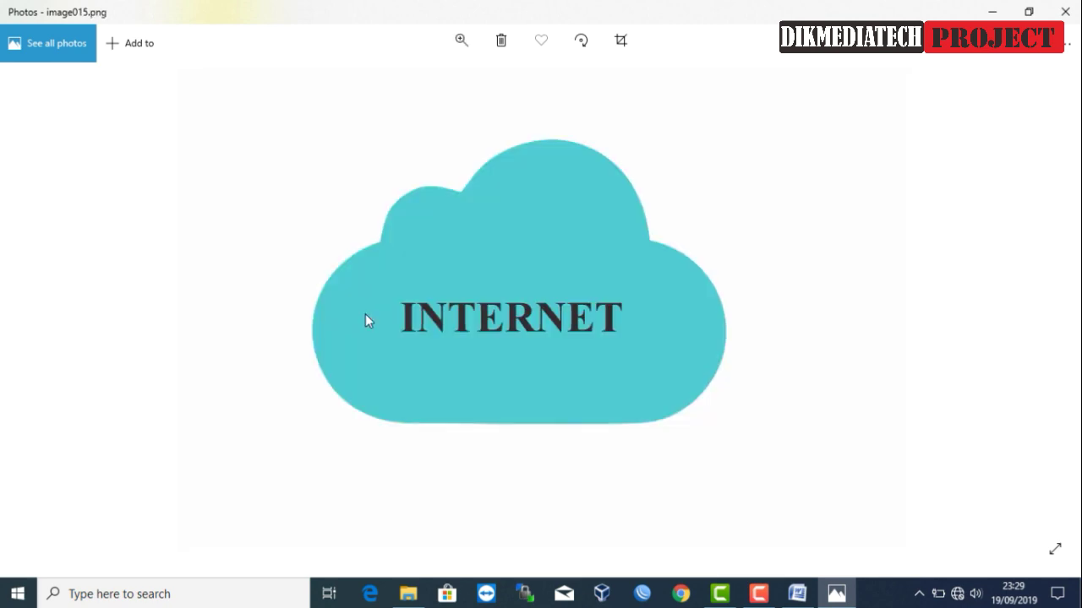
key("Right")
key("Right")
key("Right")
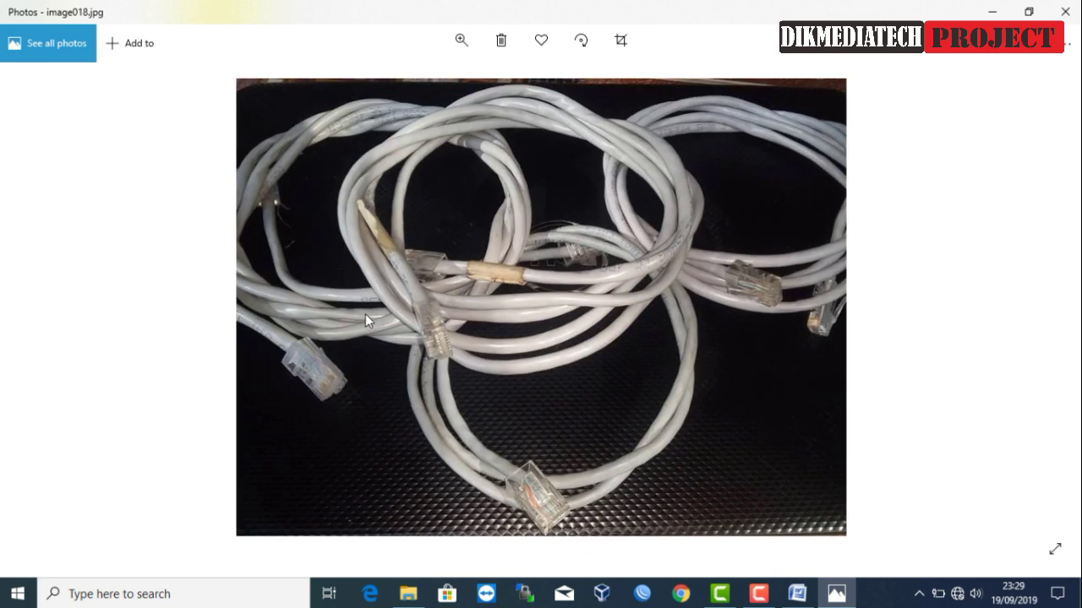
left_click(1064, 11)
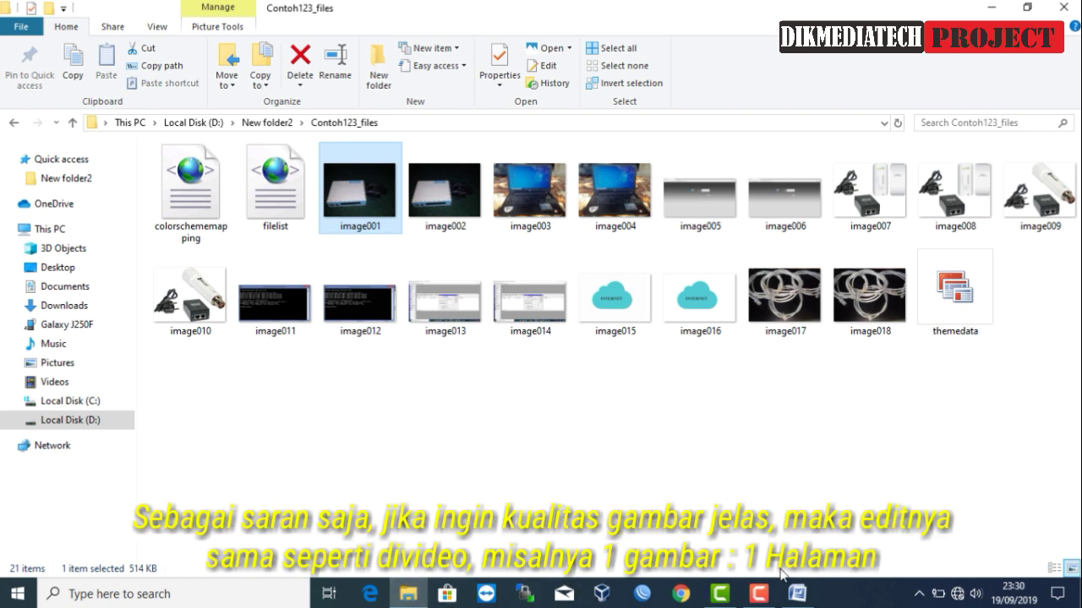
Step: Check the laptop picture's options in Word, then return to the Contoh123_files folder
left_click(797, 595)
right_click(23, 306)
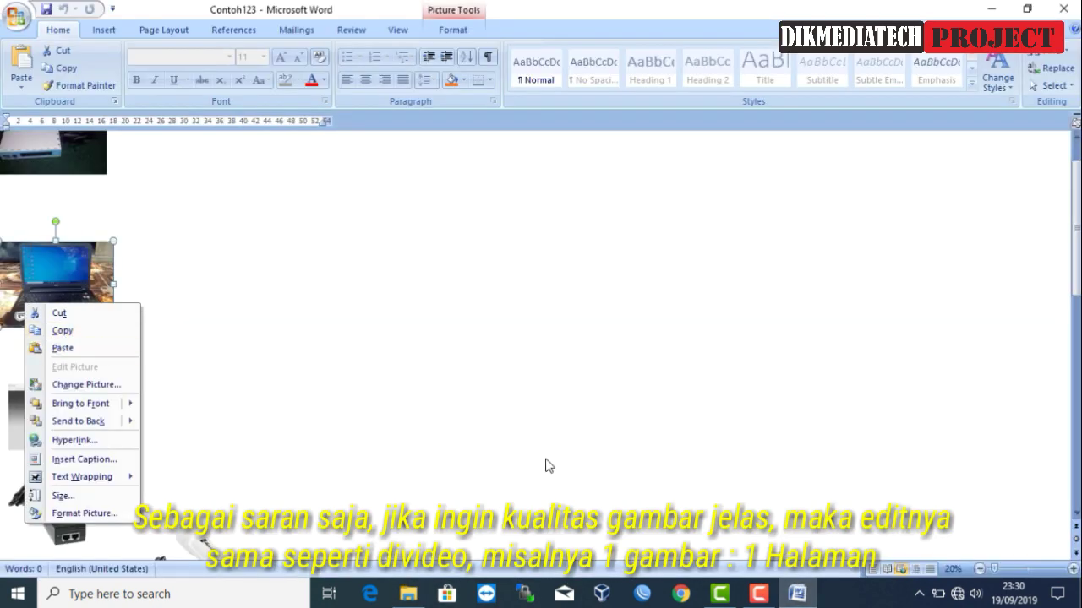
left_click(409, 594)
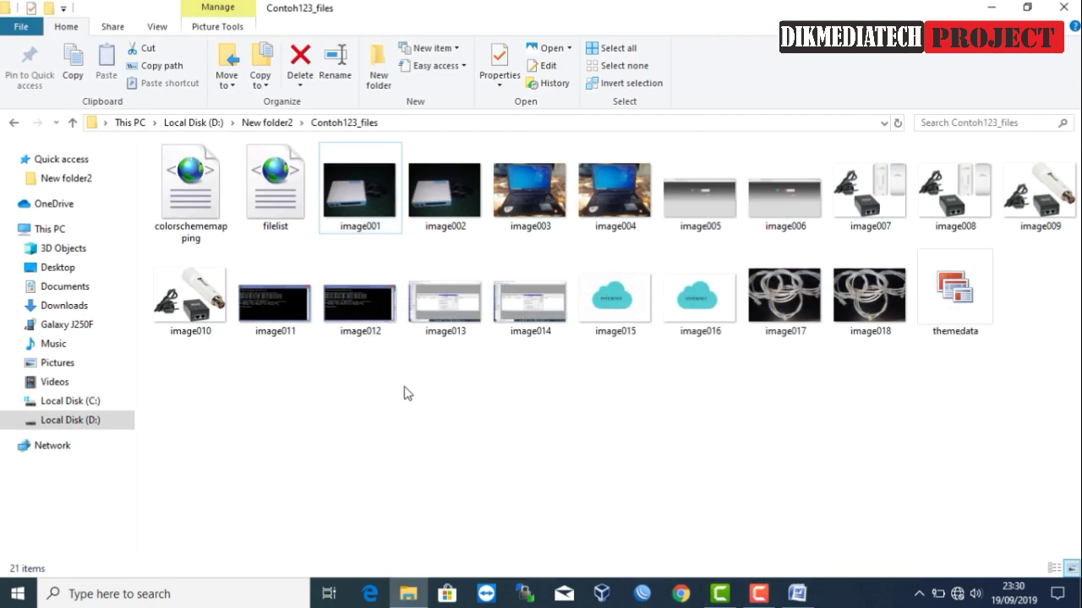
right_click(404, 390)
left_click(390, 376)
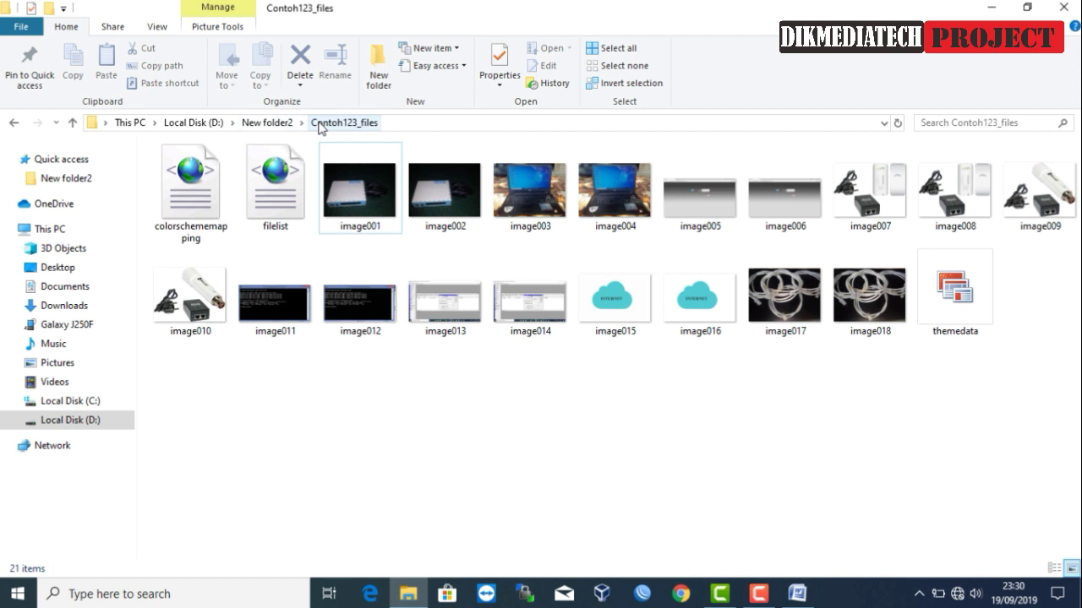
Step: Go up to New folder2, widen the Type column to show Microsoft Word Document, and return to Word
left_click(266, 124)
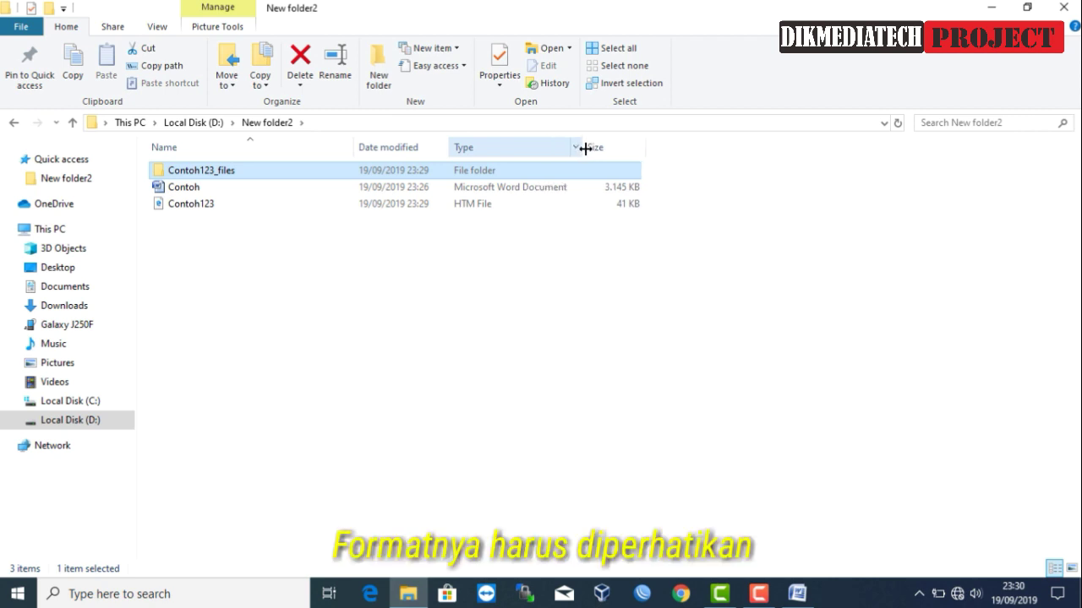
left_click_drag(544, 144, 613, 146)
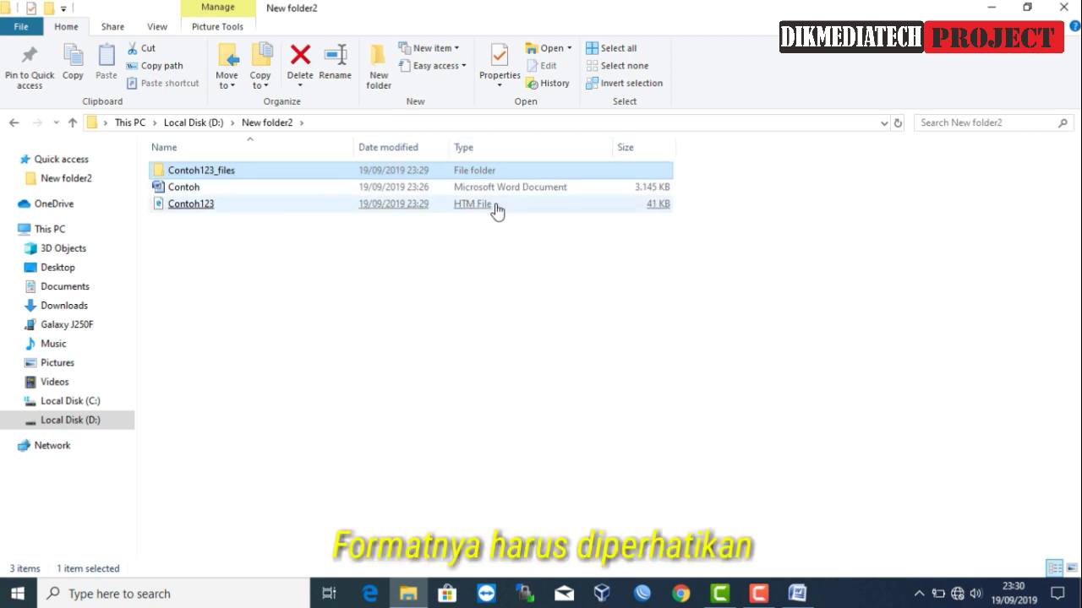
left_click(797, 593)
left_click(17, 17)
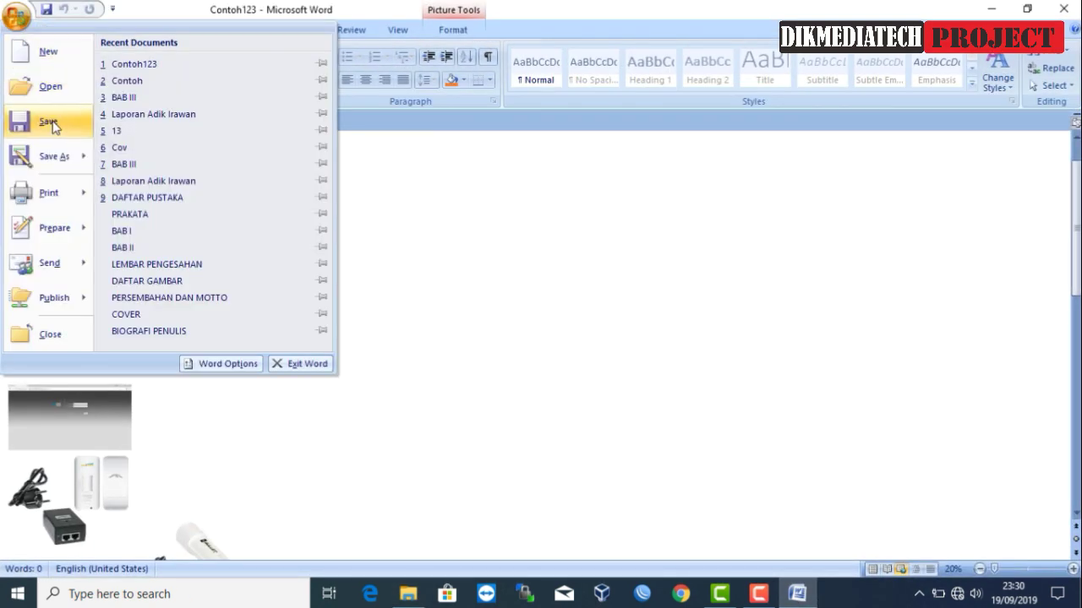
left_click(80, 155)
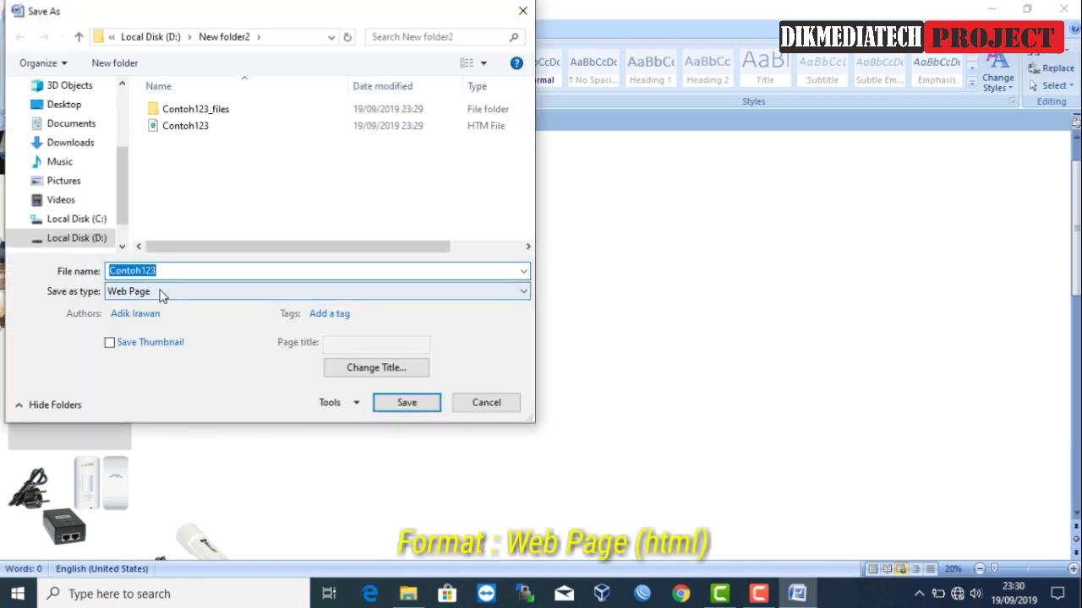
left_click(521, 12)
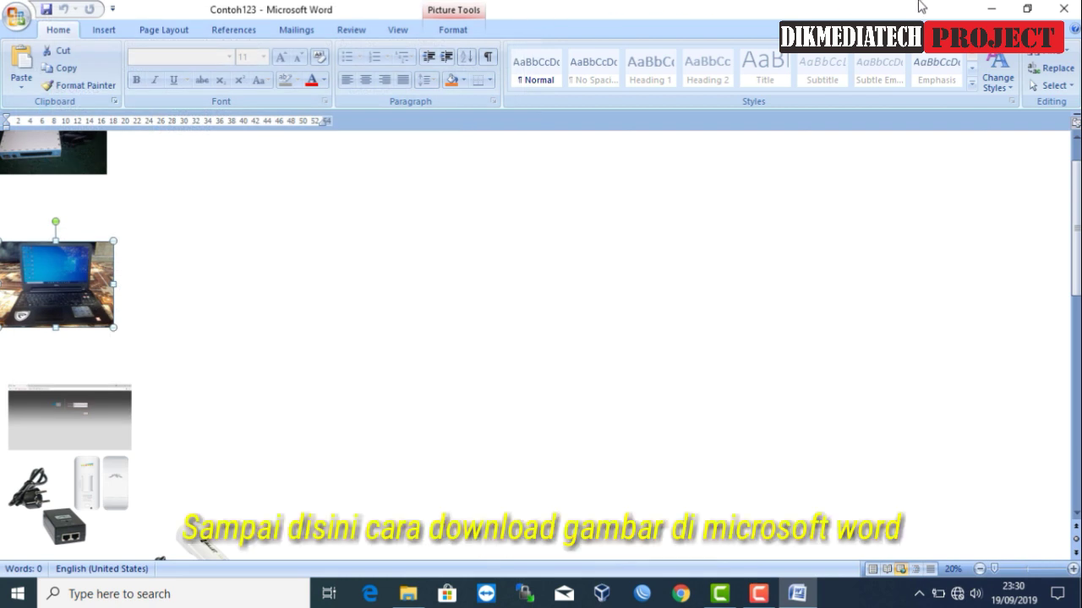